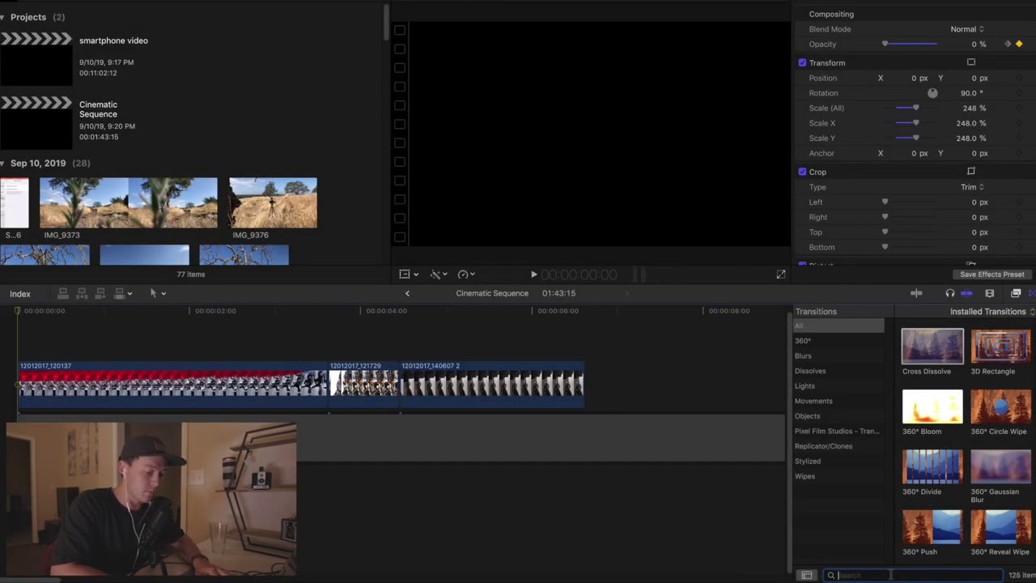
- Switch from the transitions to the effects library and search it for "letterbox"
type("terbox")
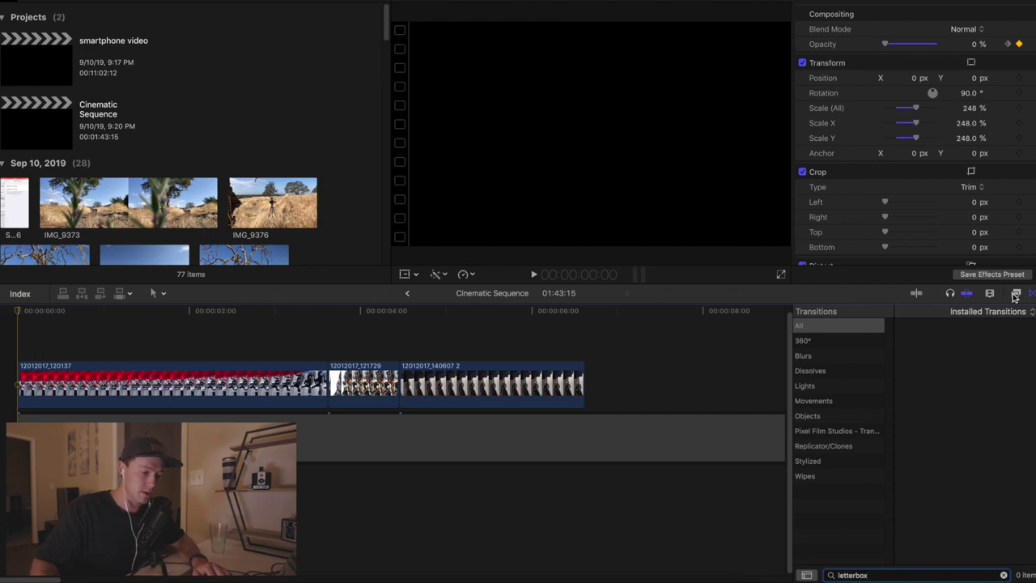
left_click(1015, 295)
key("super+5")
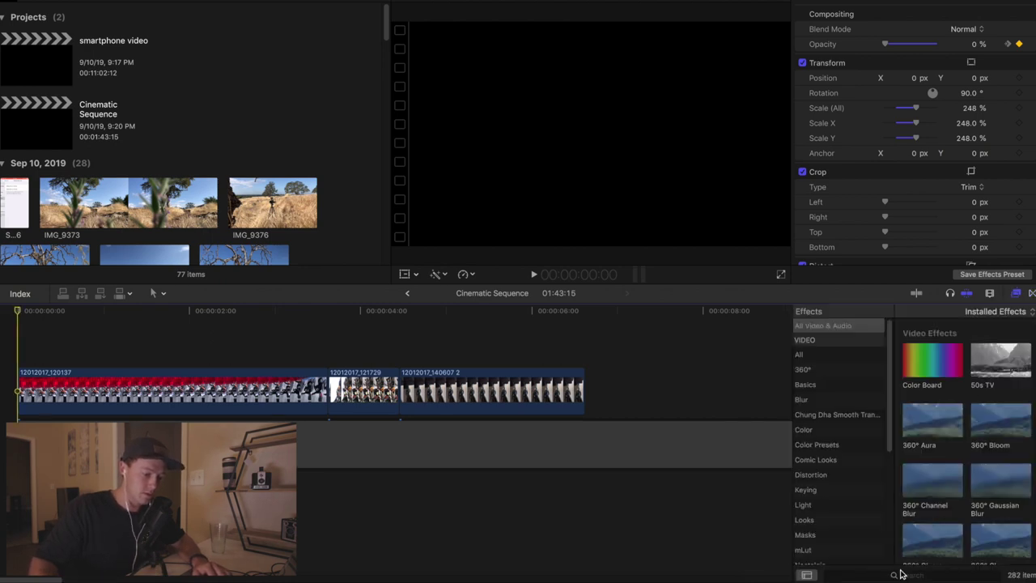
left_click(899, 576)
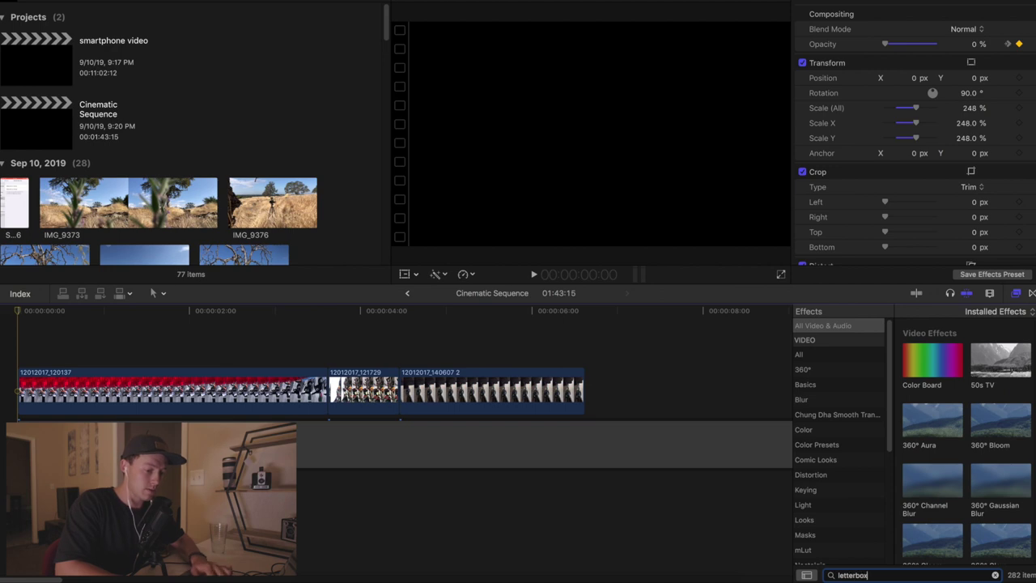
key("Return")
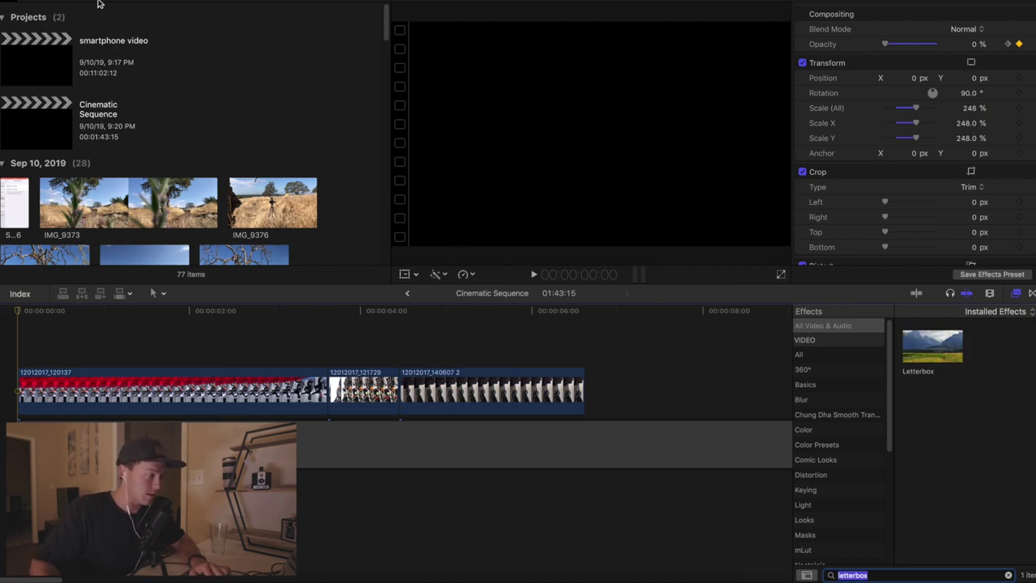
- Find the Adjustment Layer title, place it above the clips at the timeline start, and trim it to the end of the last clip
left_click(71, 1)
type("adjustment")
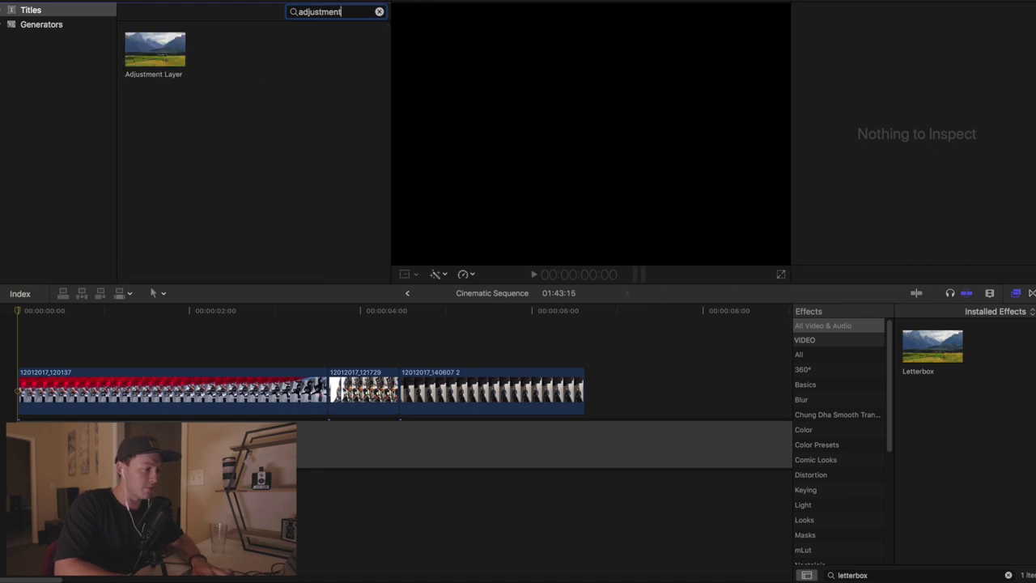
key("Return")
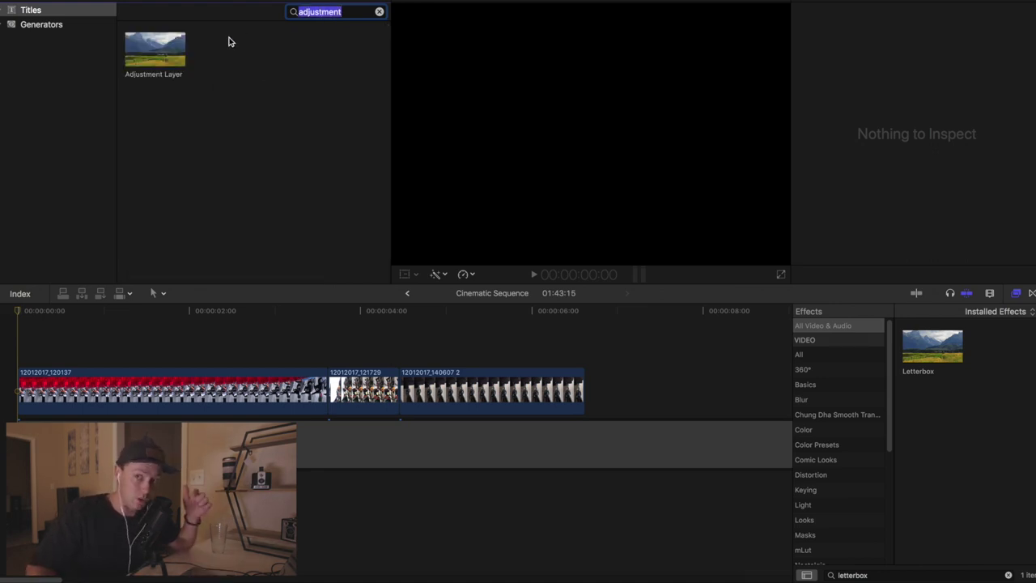
left_click_drag(151, 64, 29, 328)
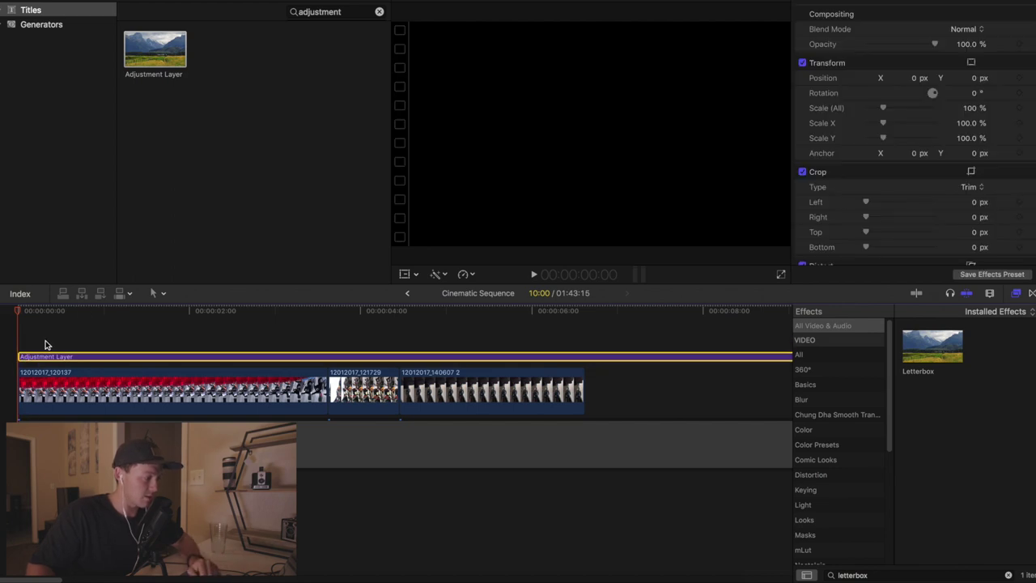
scroll(73, 344, "down", 2)
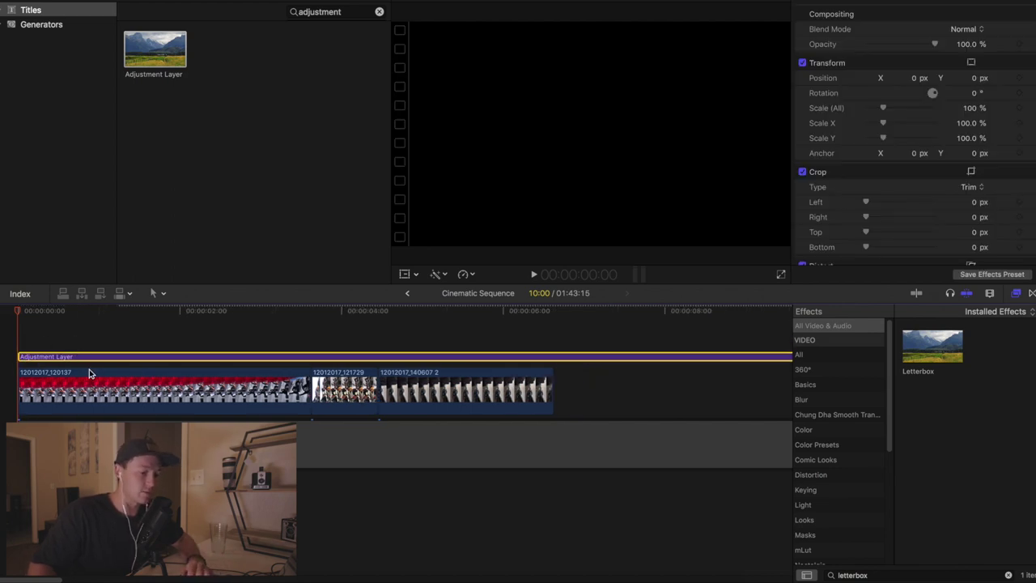
scroll(89, 373, "down", 2)
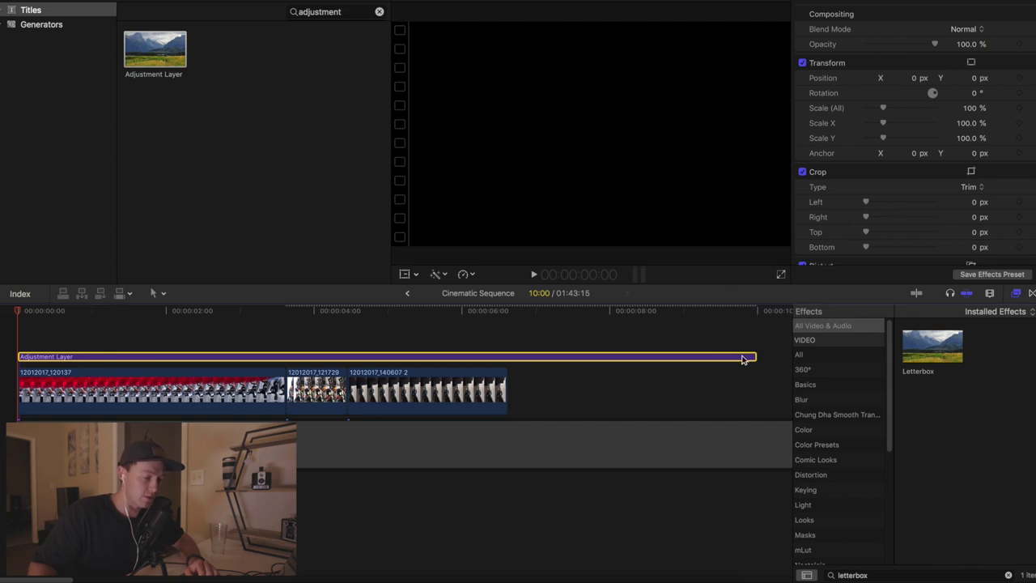
left_click_drag(752, 357, 508, 357)
- Apply the Letterbox effect to the adjustment layer and rename the layer "Cinema Bars"
left_click_drag(931, 346, 70, 358)
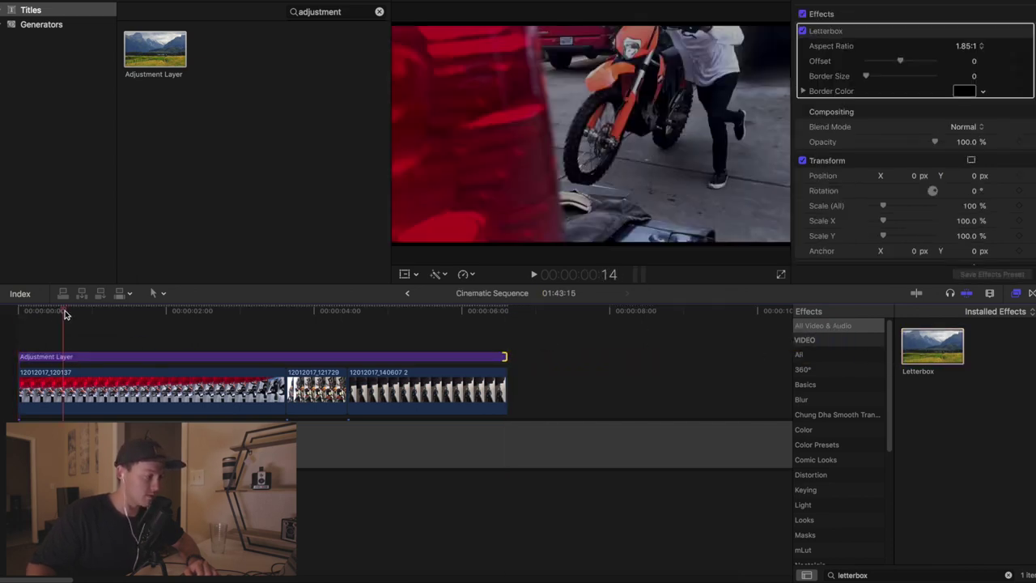
left_click(127, 358)
right_click(49, 357)
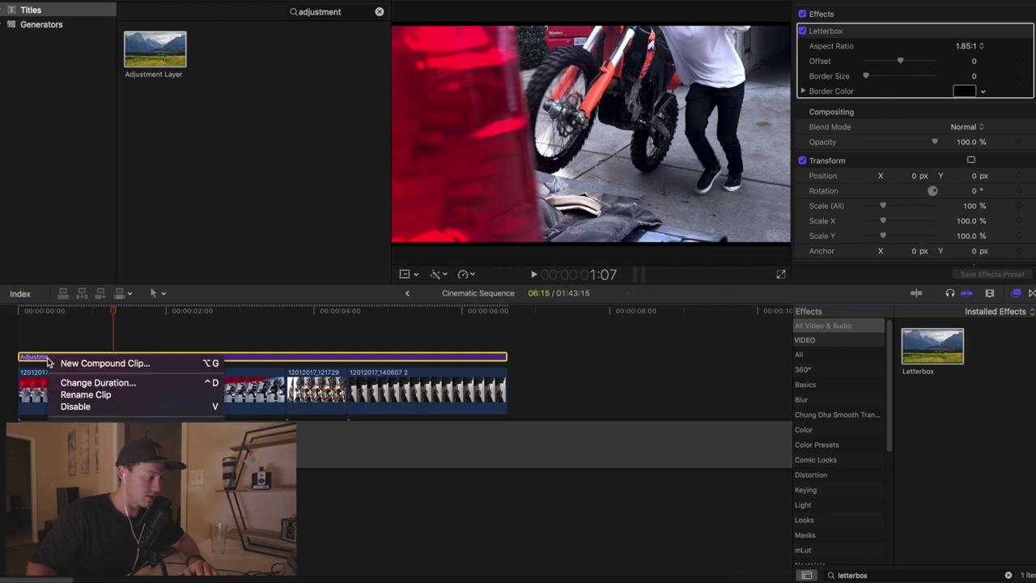
left_click(87, 394)
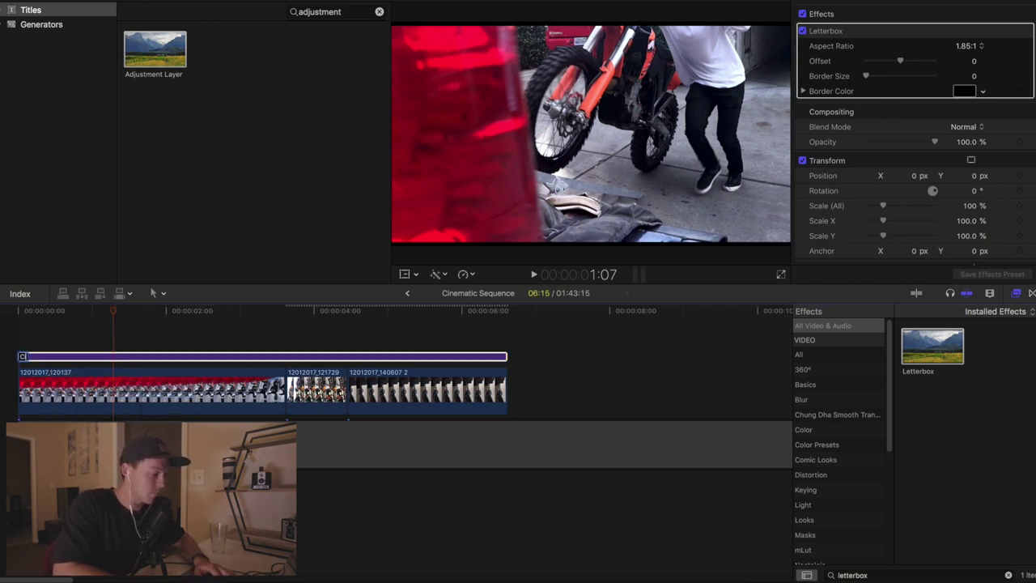
type("Cinema Bar")
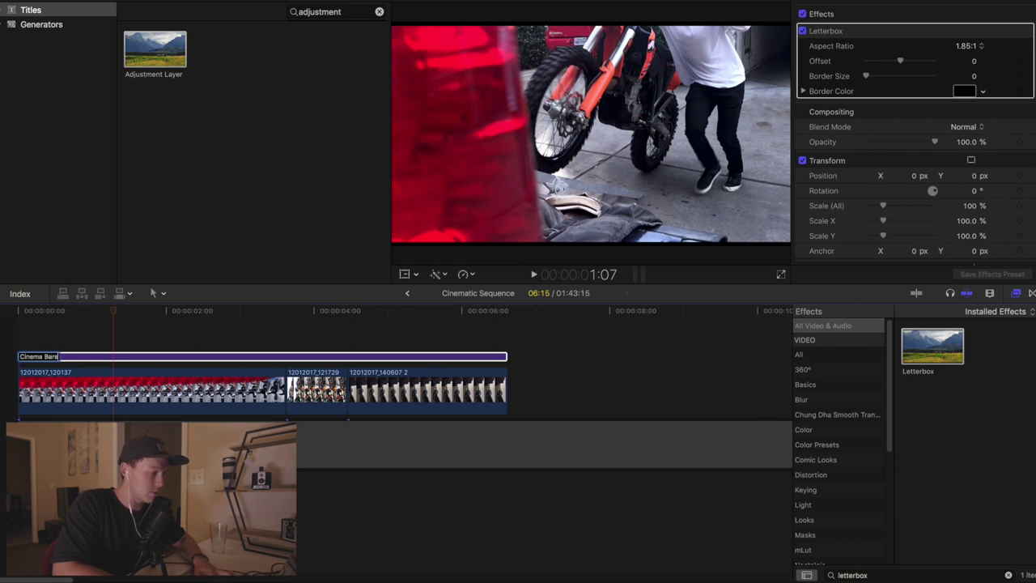
type("s")
key("Return")
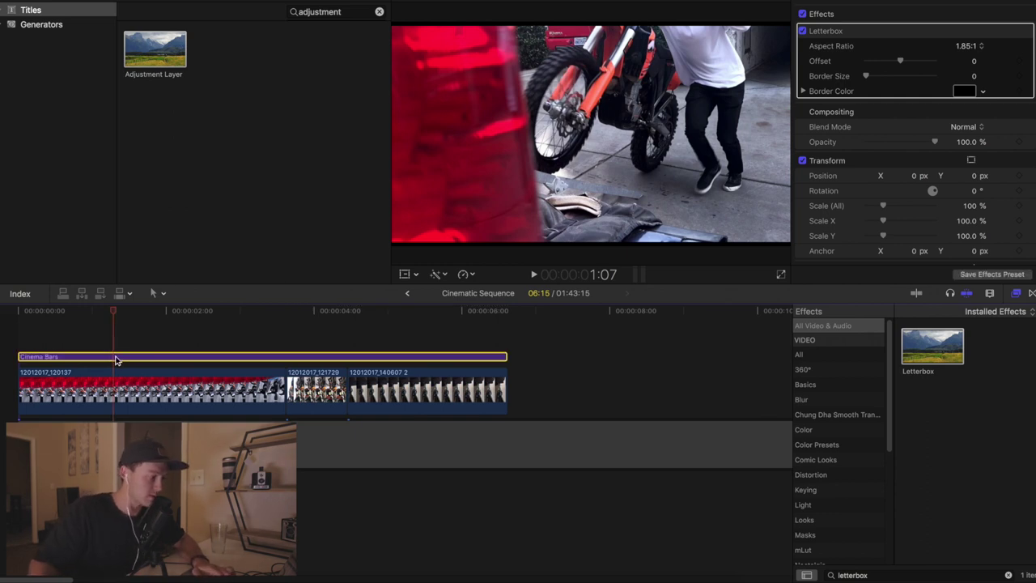
- Set the Letterbox aspect ratio to 2.35:1 and preview the first clip with it
left_click(968, 47)
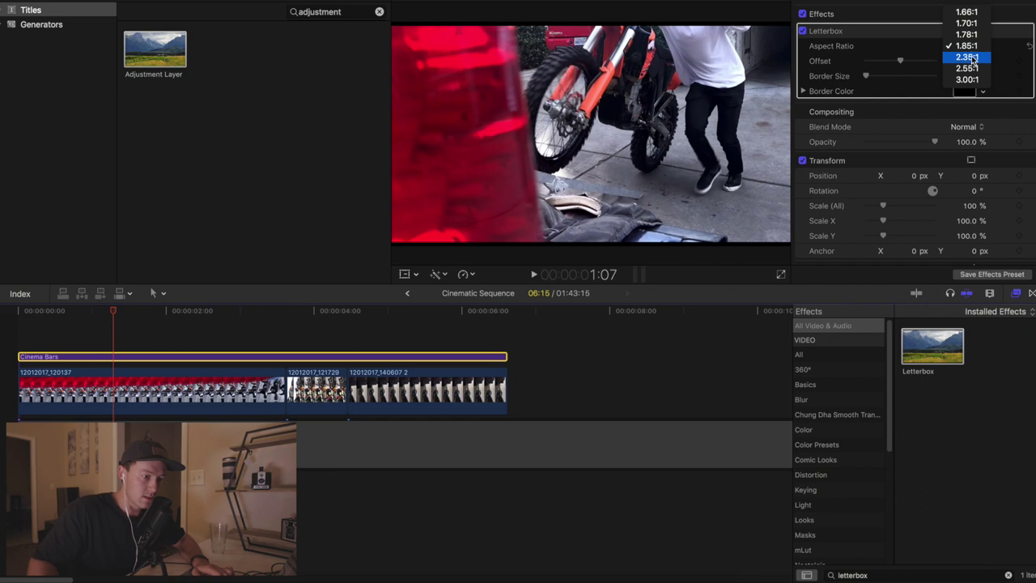
left_click(965, 58)
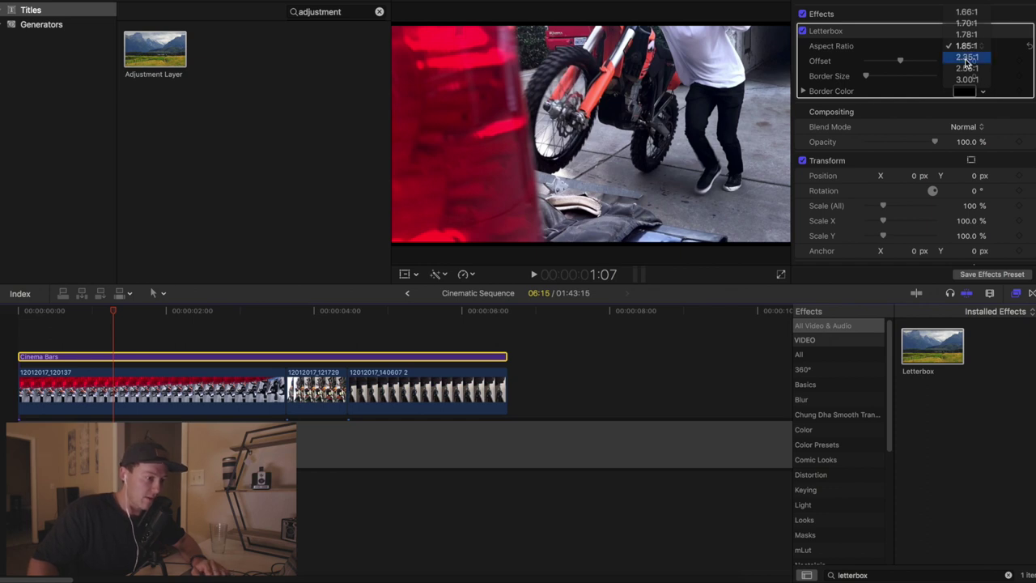
mouse_move(126, 317)
left_mouse_down()
mouse_move(179, 314)
mouse_move(104, 314)
mouse_move(271, 315)
mouse_move(113, 315)
left_mouse_up()
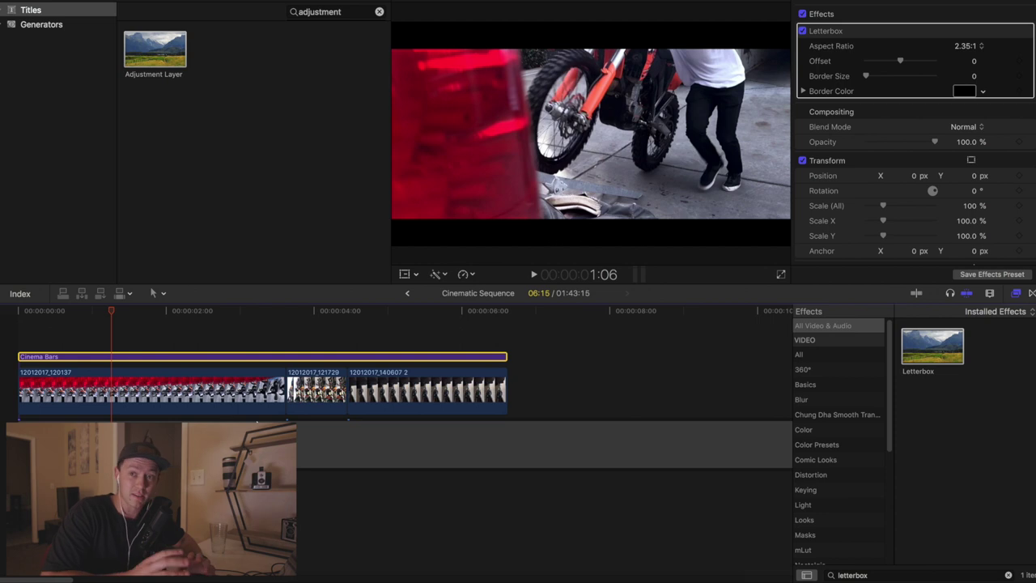
key("super+minus")
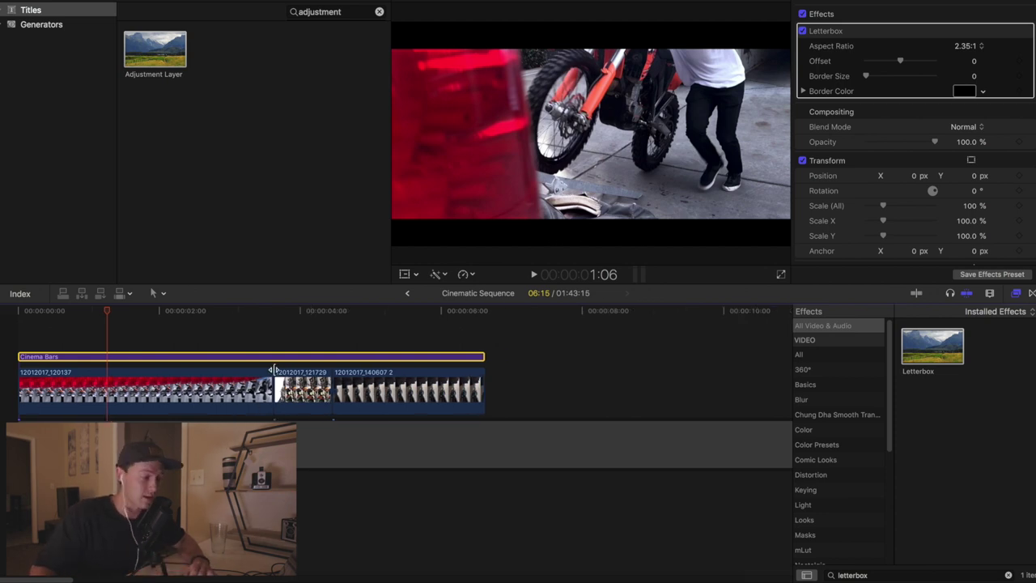
key("super+minus")
mouse_move(202, 314)
left_mouse_down()
mouse_move(218, 316)
mouse_move(153, 319)
mouse_move(359, 324)
mouse_move(102, 321)
mouse_move(287, 321)
mouse_move(185, 316)
left_mouse_up()
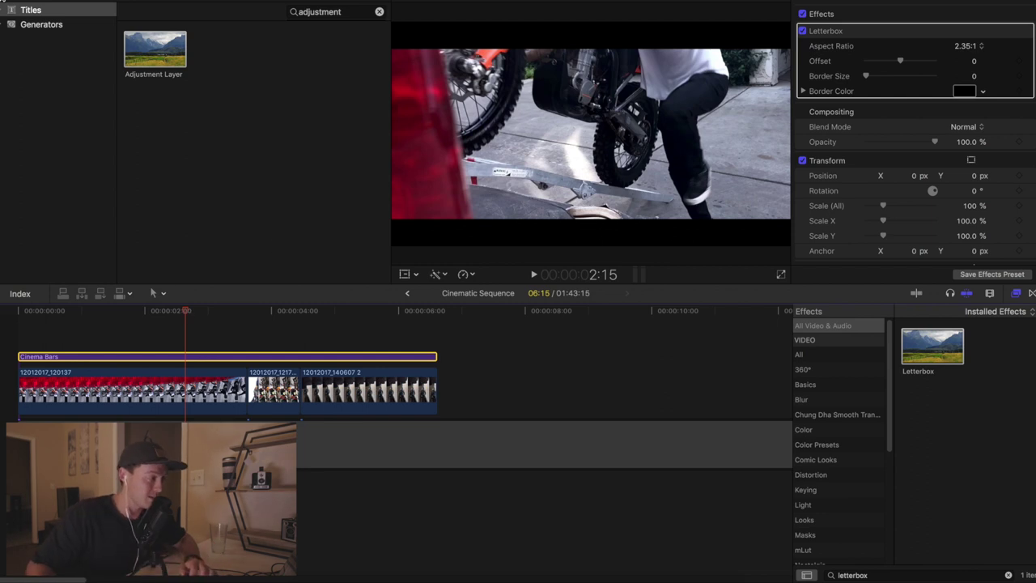
- Append a section of clip P1255823 from the Mar 28, 2019 footage to the end of the sequence
left_click(3, 2)
scroll(248, 122, "down", 5)
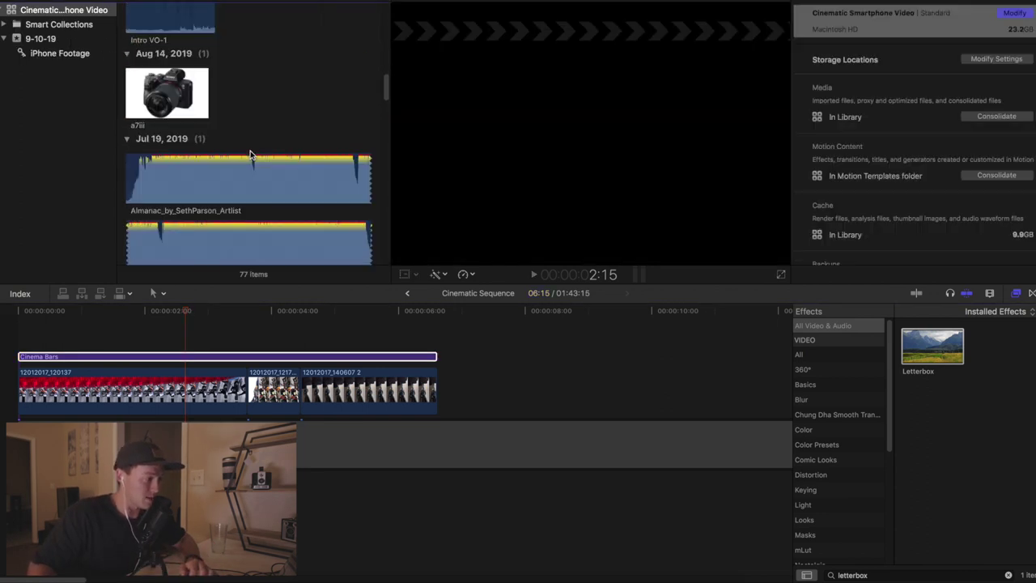
scroll(250, 153, "down", 5)
left_click(177, 123)
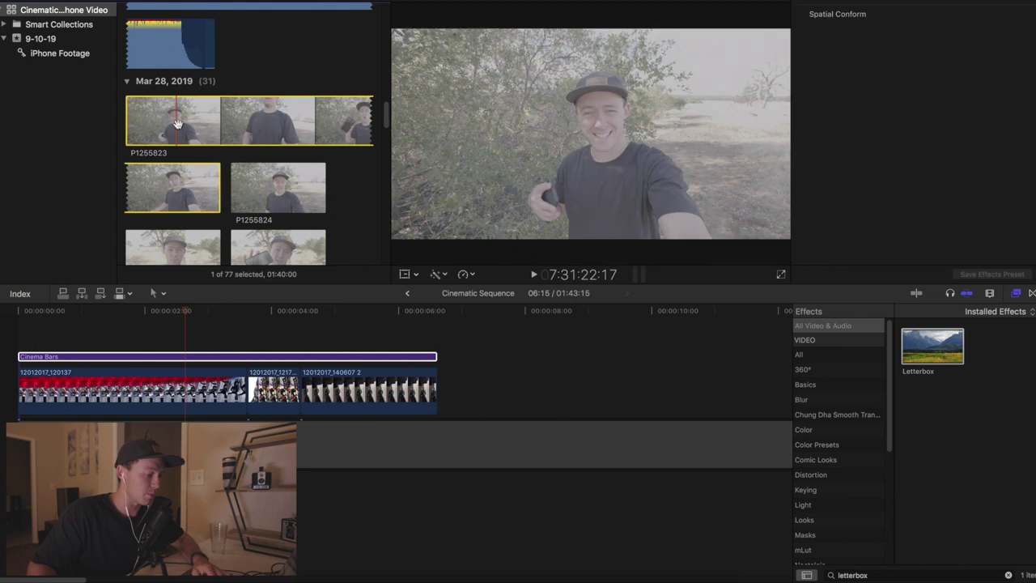
key("i")
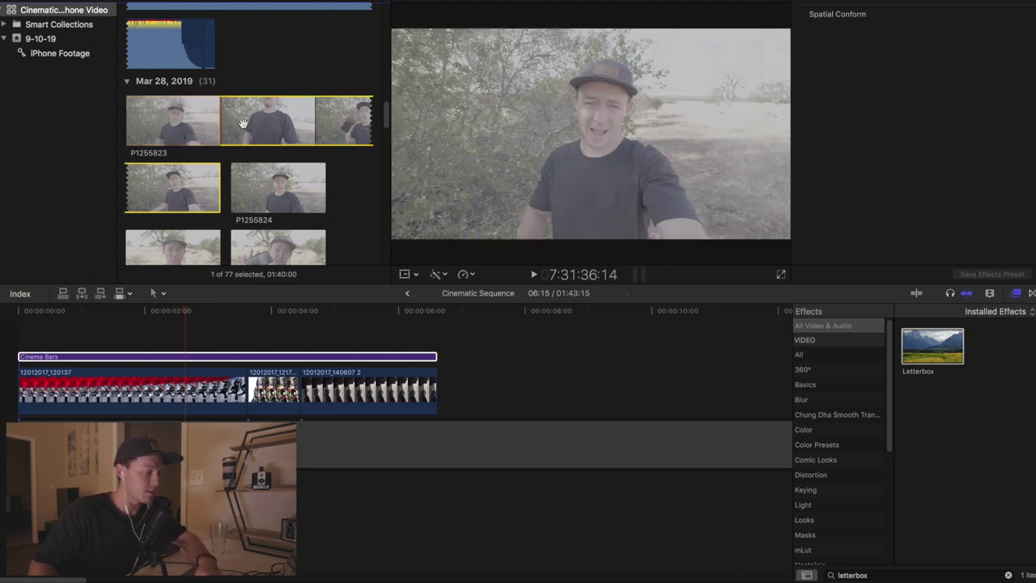
key("e")
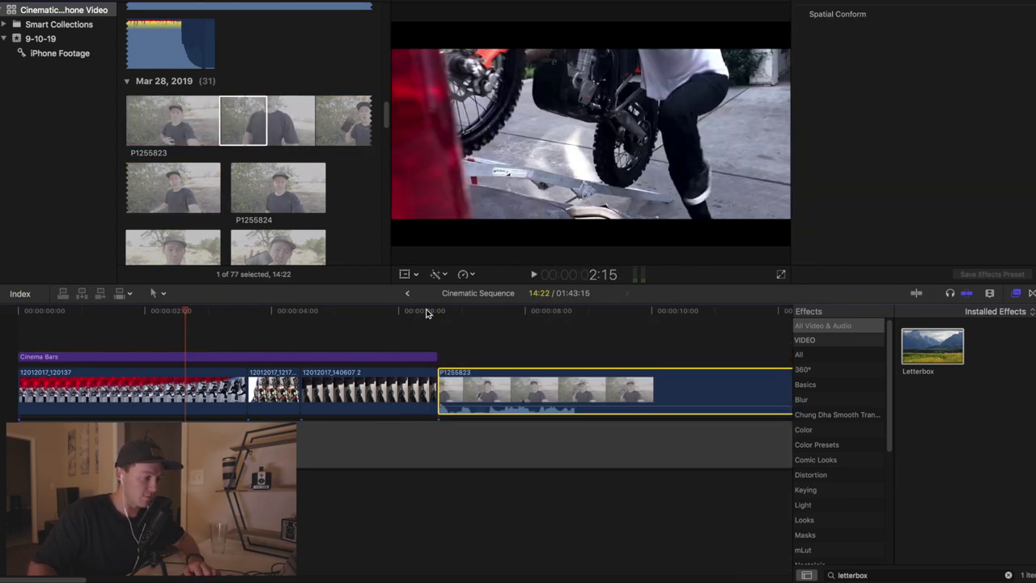
left_click_drag(413, 315, 375, 323)
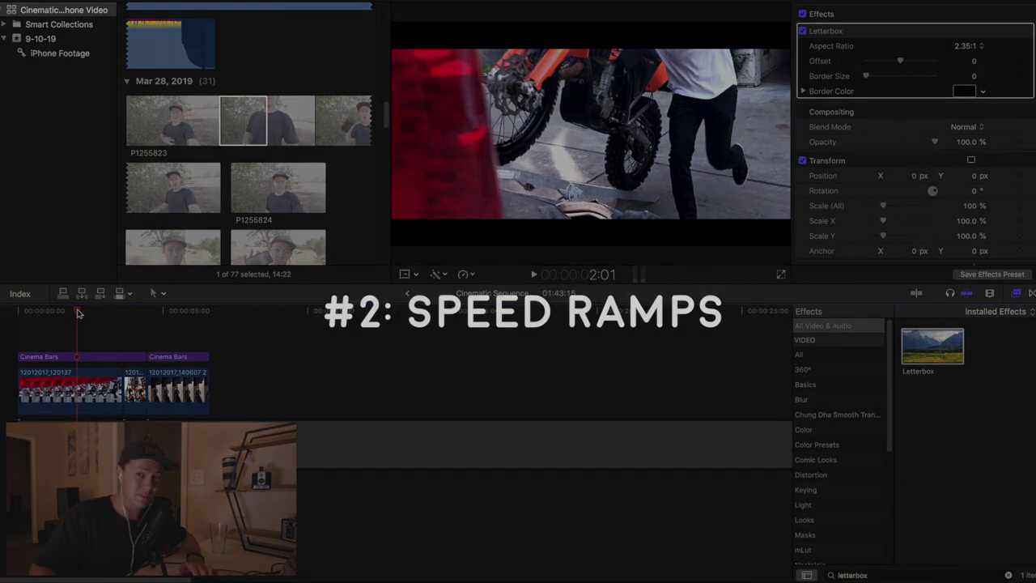
- Play and scrub through clip 12012017_120137 to examine its motion and speed
left_click_drag(89, 314, 38, 315)
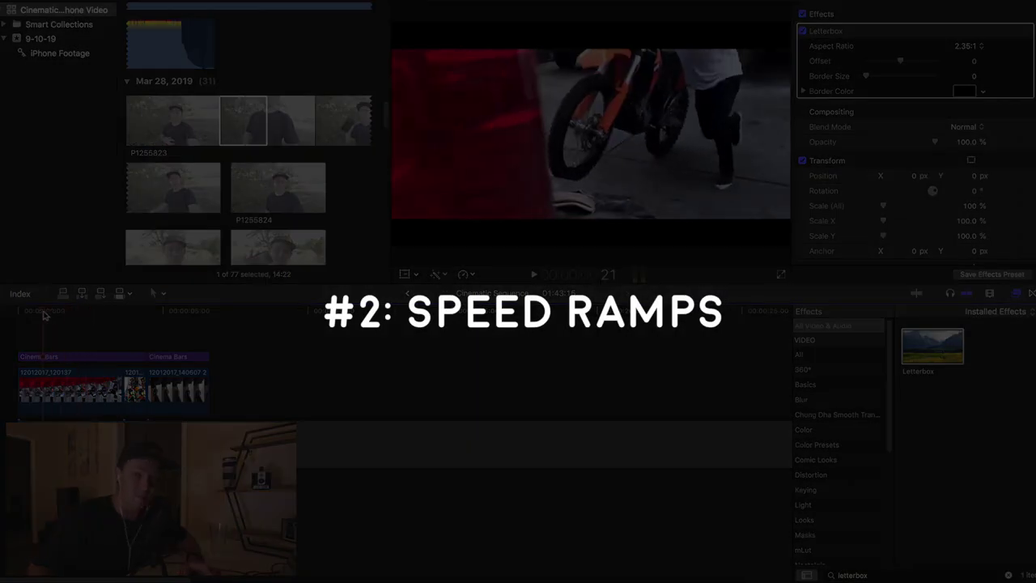
key("space")
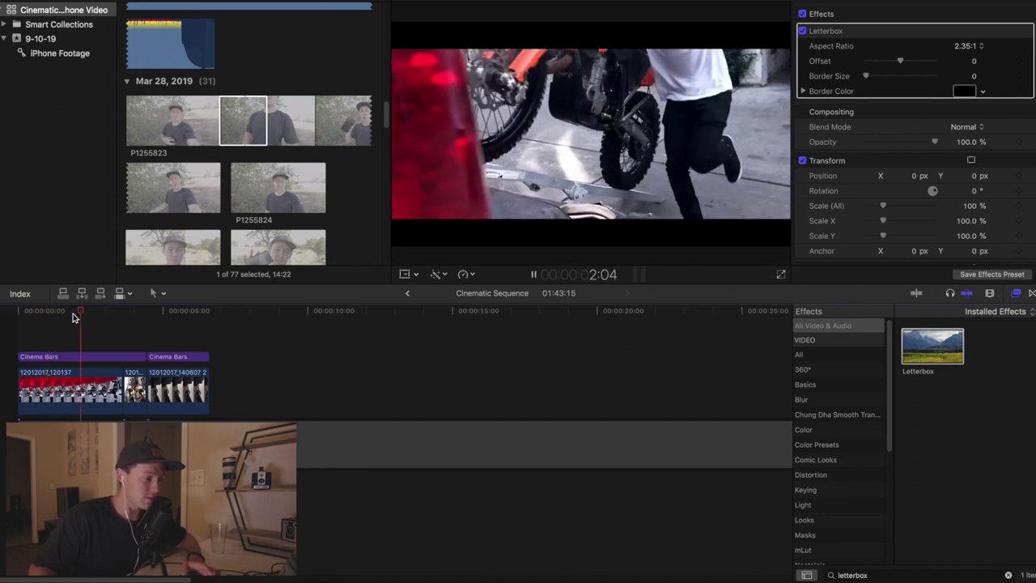
key("space")
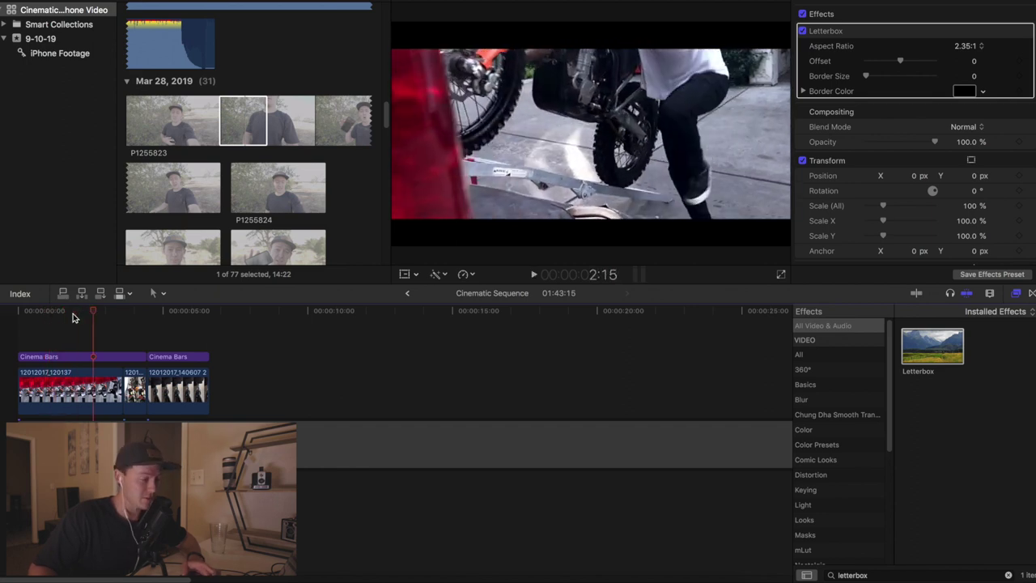
key("space")
left_click(124, 315)
left_click_drag(123, 315, 101, 314)
key("space")
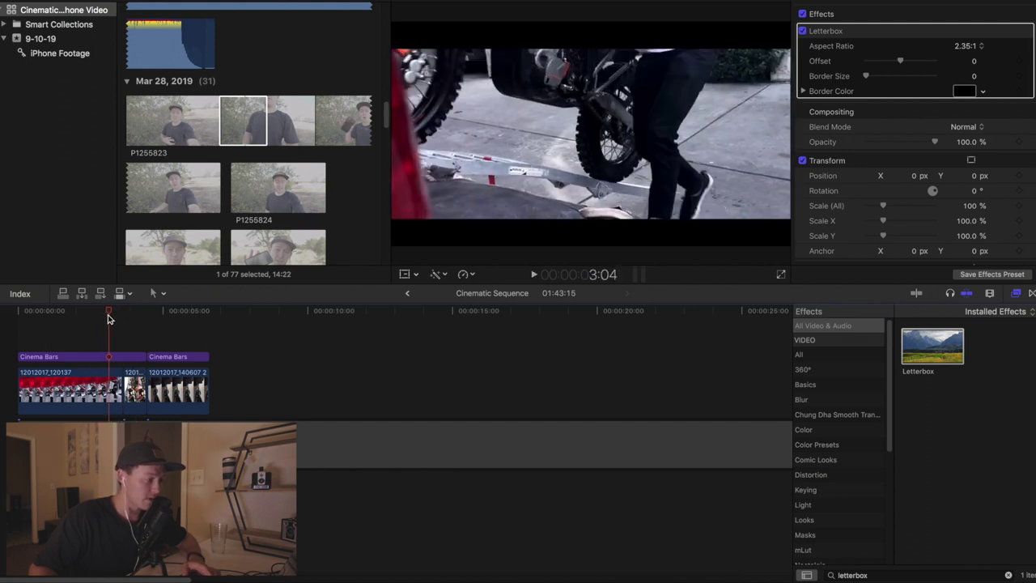
- Split the speed of clip 12012017_120137 at about 2:19 with Blade Speed
left_click(98, 390)
left_click(460, 276)
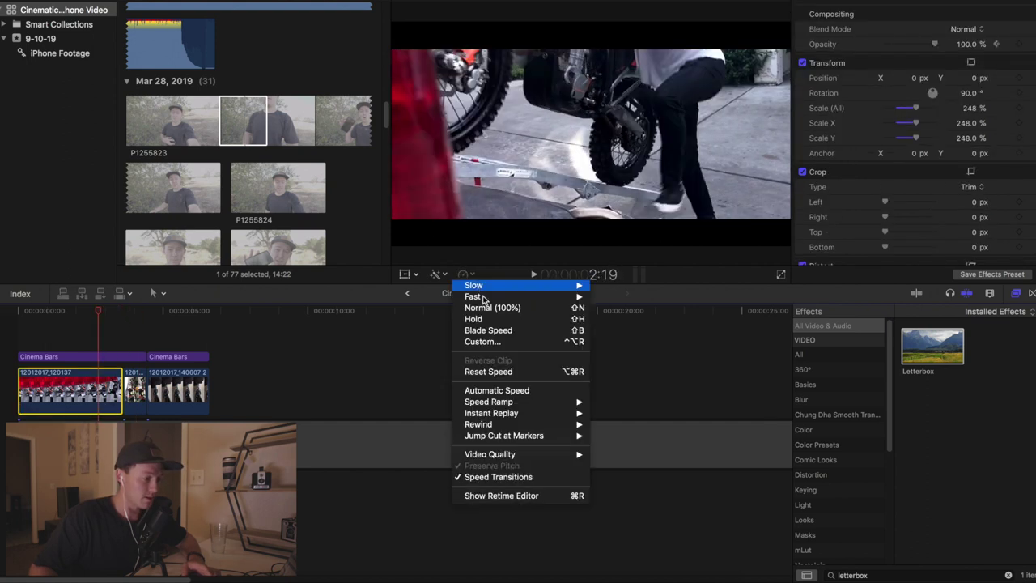
left_click(501, 332)
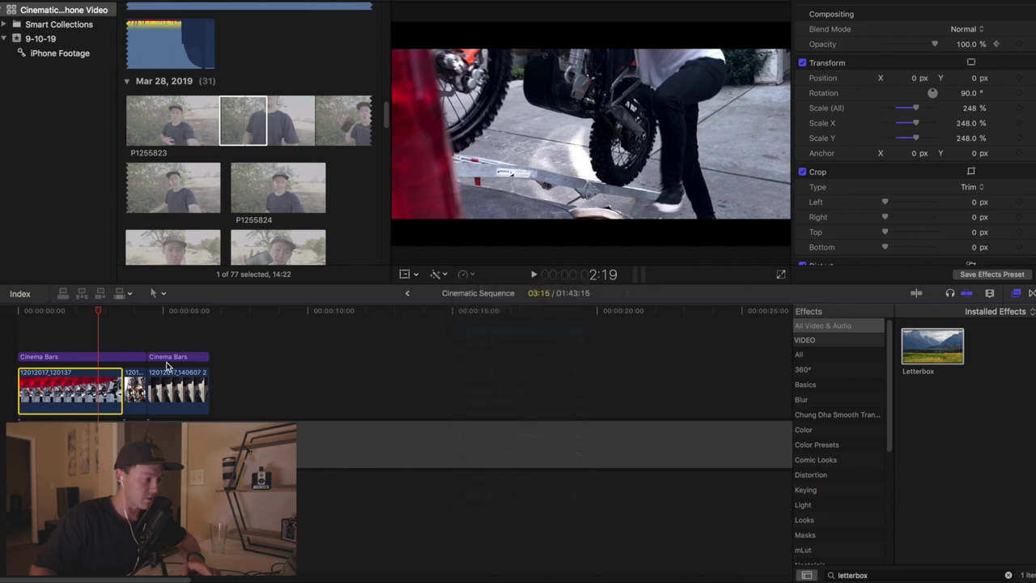
key("super+equal")
key("super+equal")
key("super+equal")
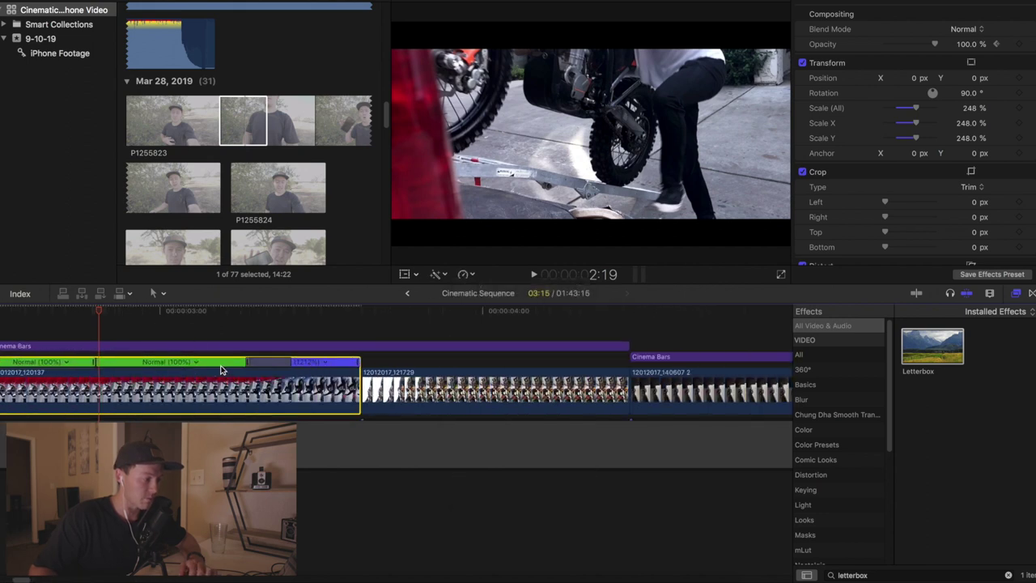
- Check the custom speed rate of the fast segment ending clip 12012017_120137, and play back the transition into it
left_click_drag(166, 314, 286, 342)
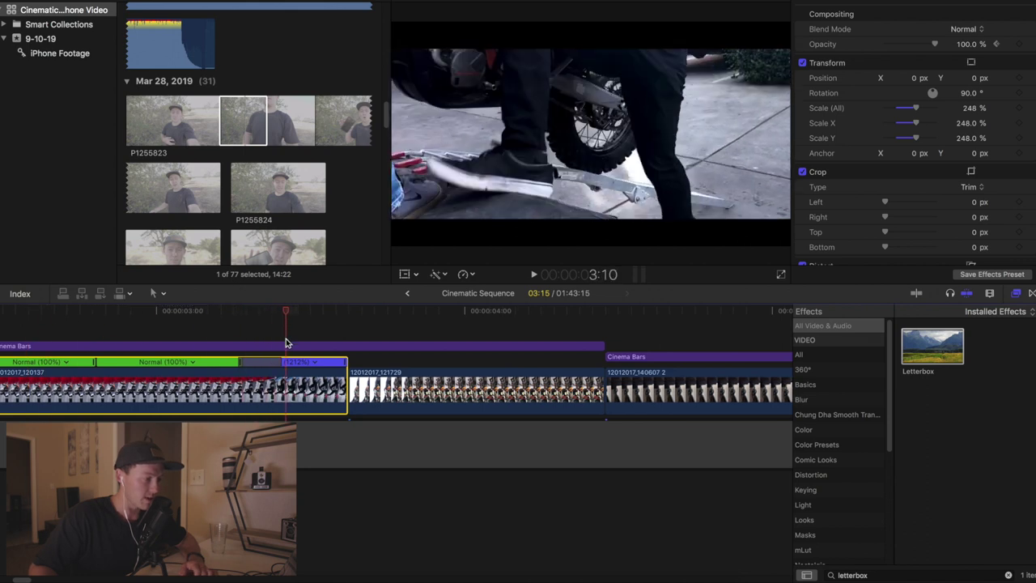
left_click(317, 362)
left_click(340, 411)
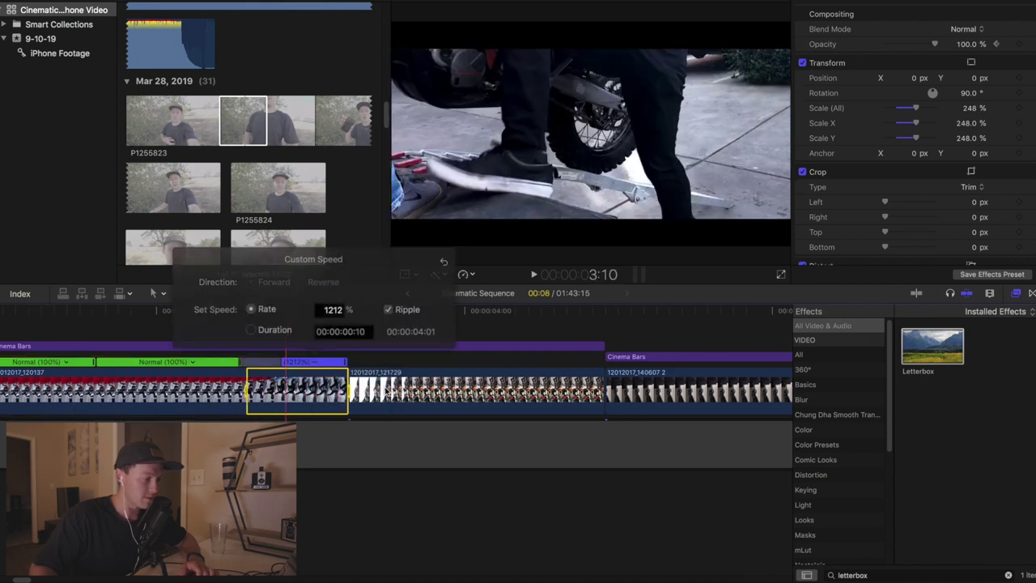
left_click_drag(320, 313, 343, 310)
left_click(364, 360)
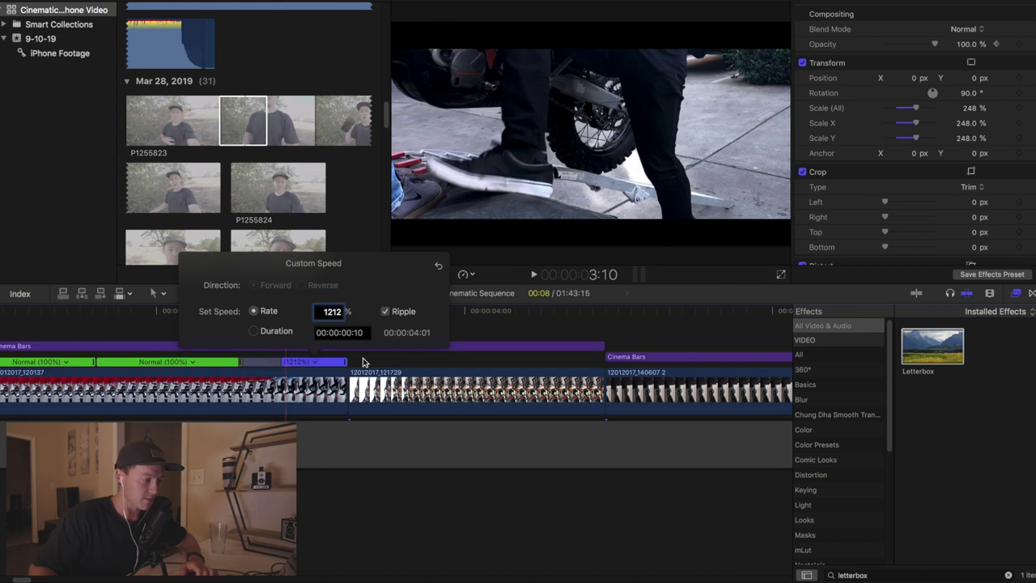
left_click(363, 362)
left_click(135, 315)
key("space")
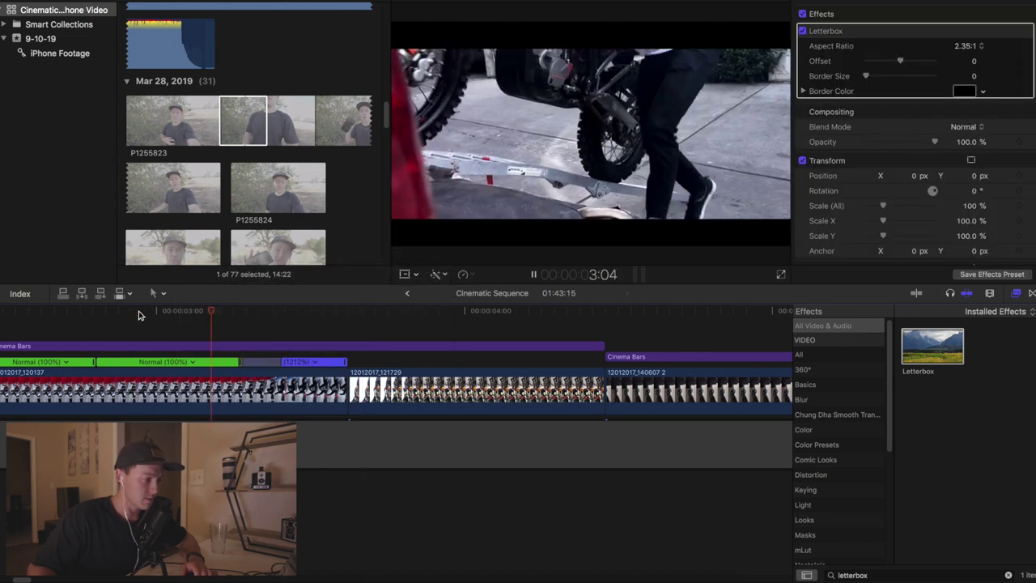
- Split the speed of clip 12012017_121729 at about 3:18 with Blade Speed
key("space")
left_click_drag(348, 316, 401, 323)
key("super+minus")
left_click(368, 393)
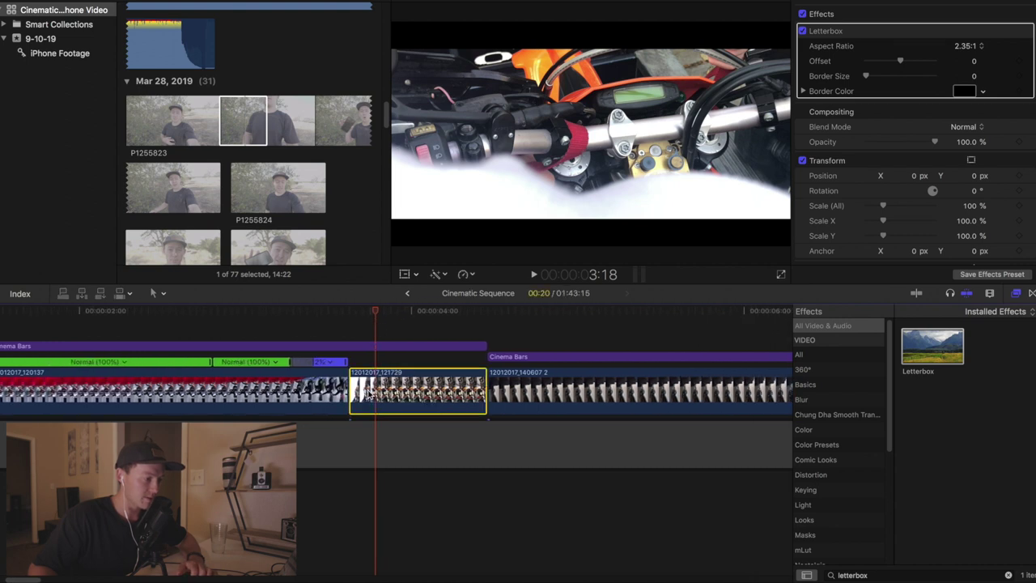
left_click(465, 276)
left_click(485, 329)
key("super+equal")
key("super+equal")
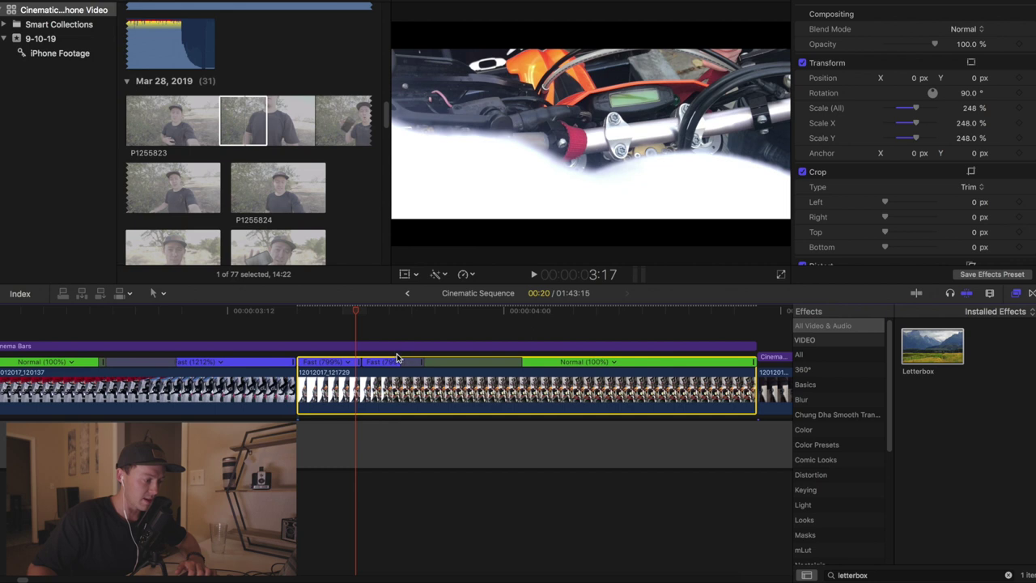
- Scrub and play back the speed ramp running from clip 12012017_120137 into clip 12012017_121729
left_click_drag(398, 317, 646, 321)
key("super+minus")
key("super+minus")
key("super+minus")
key("super+minus")
left_click(111, 314)
left_click_drag(111, 314, 333, 316)
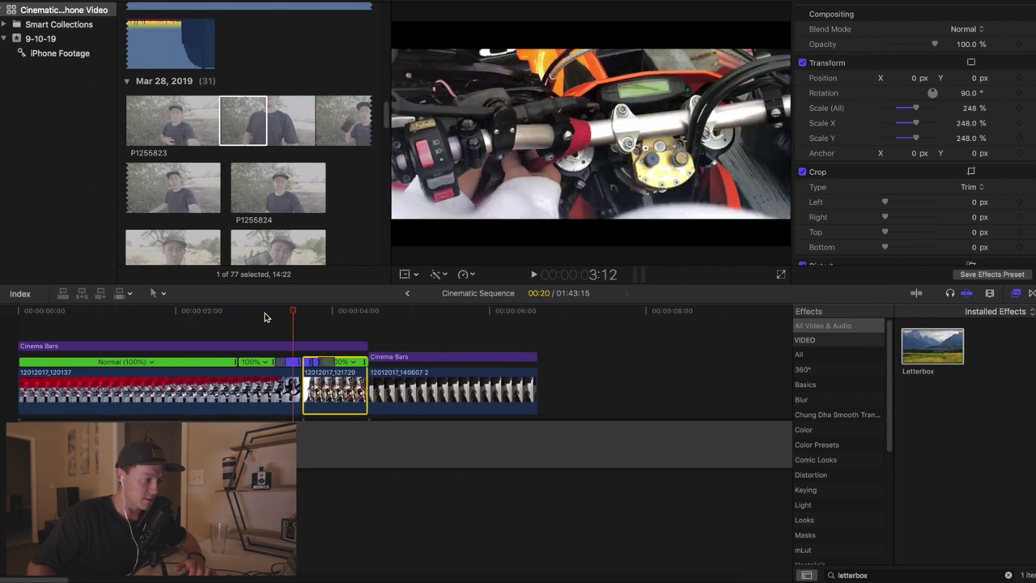
left_click(159, 313)
key("space")
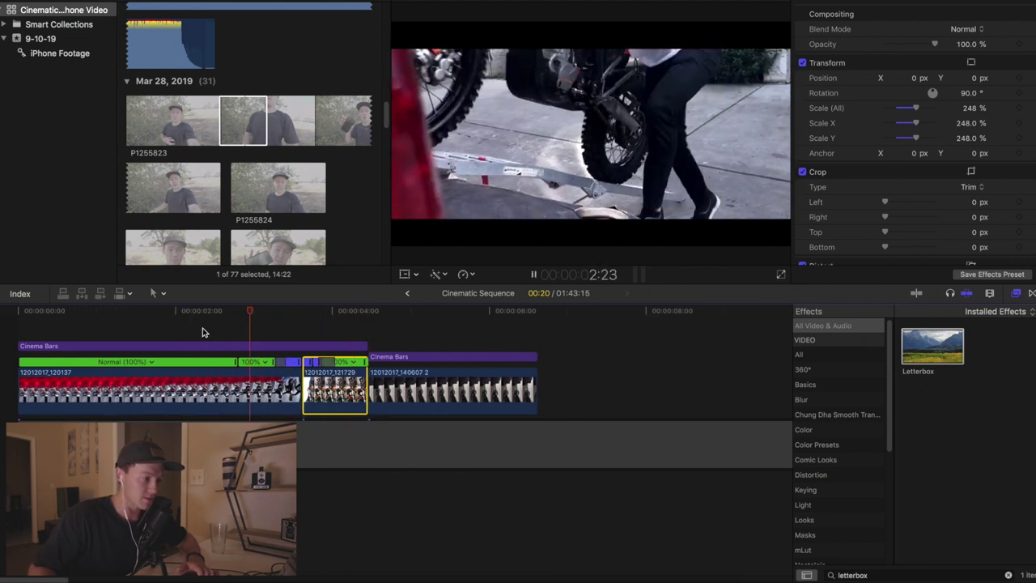
key("space")
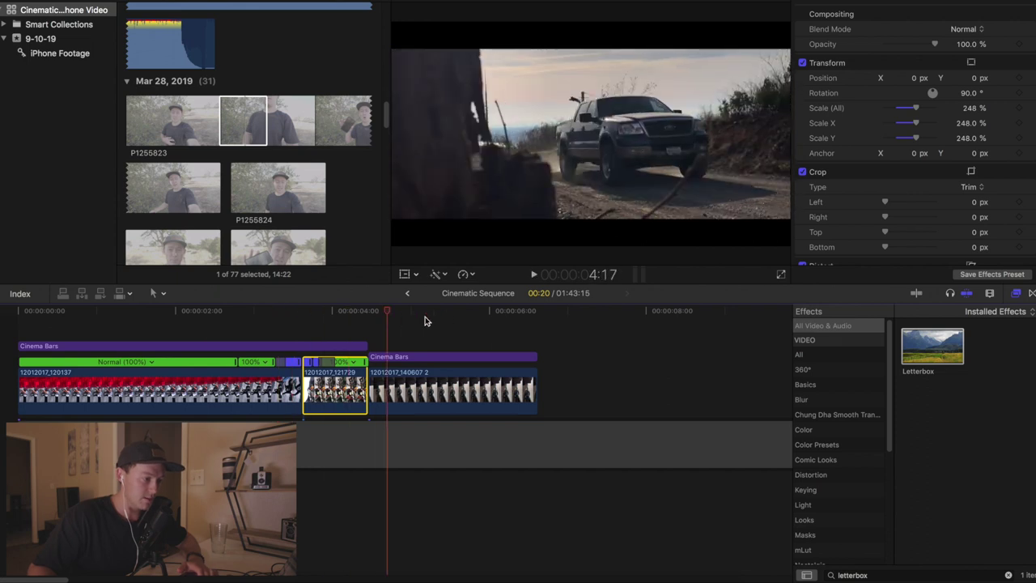
- Replay the end of clip 12012017_121729 and the transition into clip 12012017_140607 2
left_click_drag(389, 309, 372, 309)
key("space")
left_click(374, 312)
left_click(346, 312)
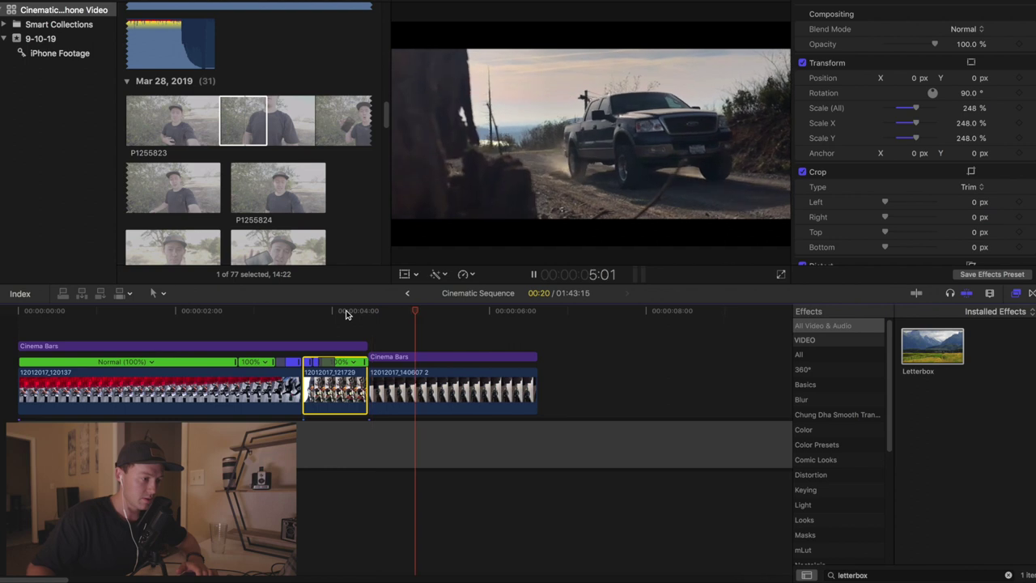
key("space")
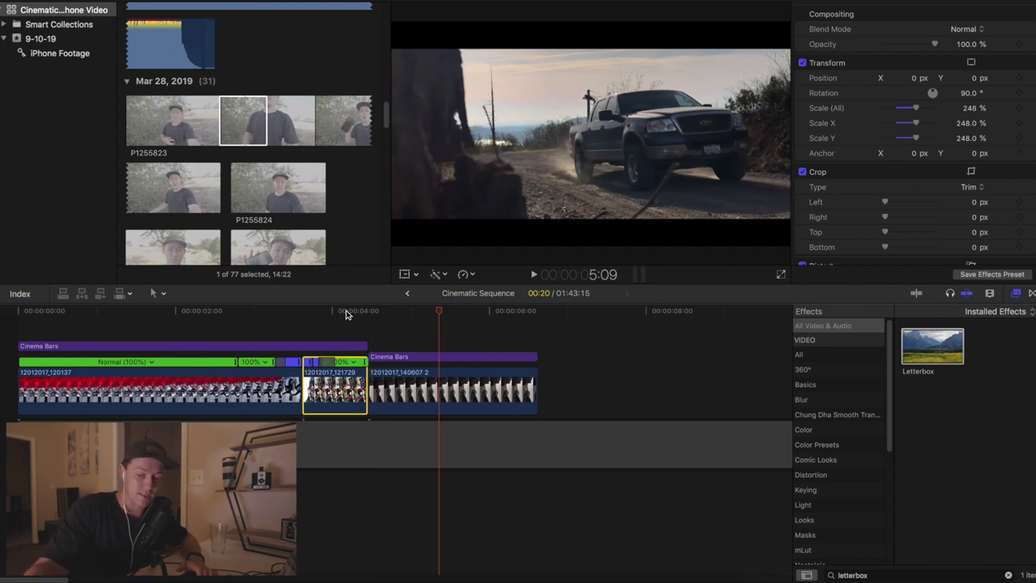
- Search the titles for "adjustment" and add an Adjustment Layer over the clips from the start of the sequence
left_click(88, 312)
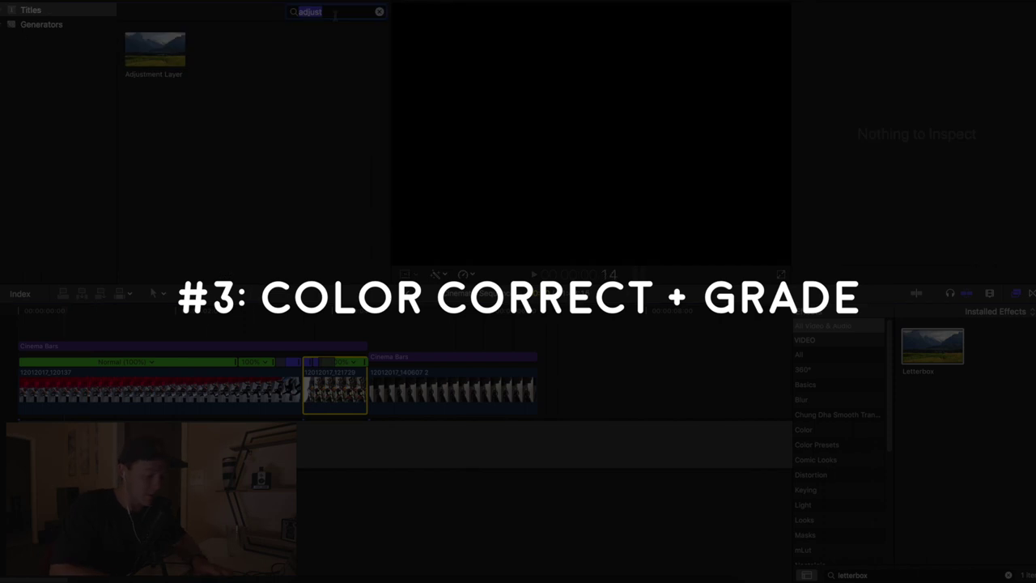
type("mnet")
key("BackSpace")
key("BackSpace")
key("BackSpace")
type("e")
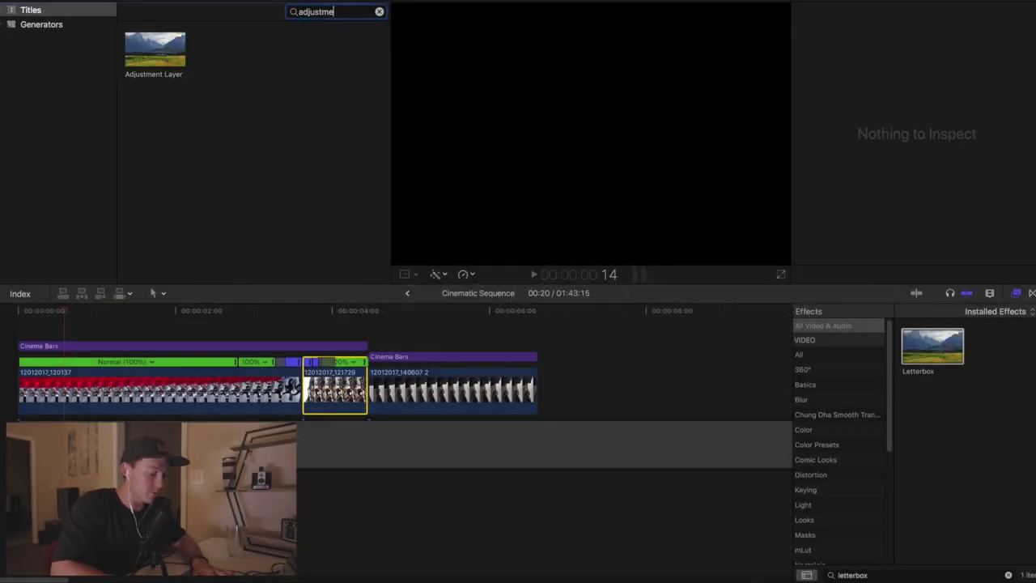
left_click_drag(129, 55, 27, 352)
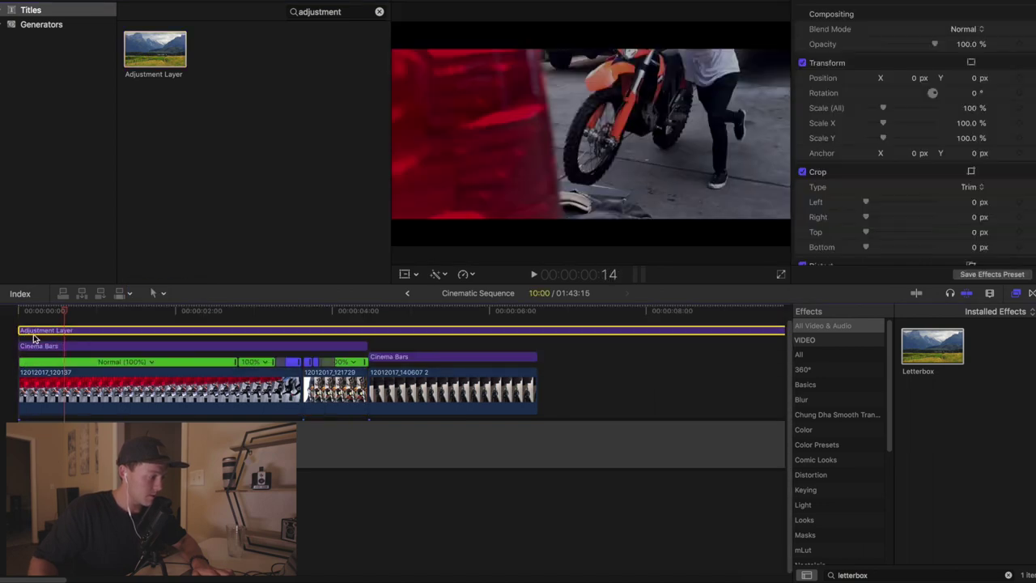
- Place the new adjustment layer beneath the Cinema Bars layers and rename it "Color grade"
left_click_drag(34, 338, 37, 352)
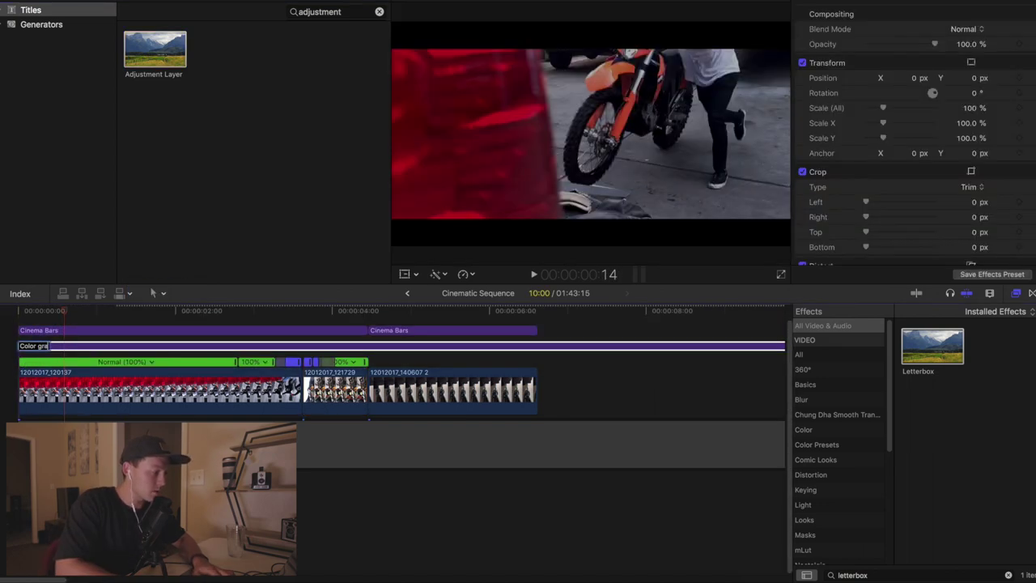
type("de")
key("Return")
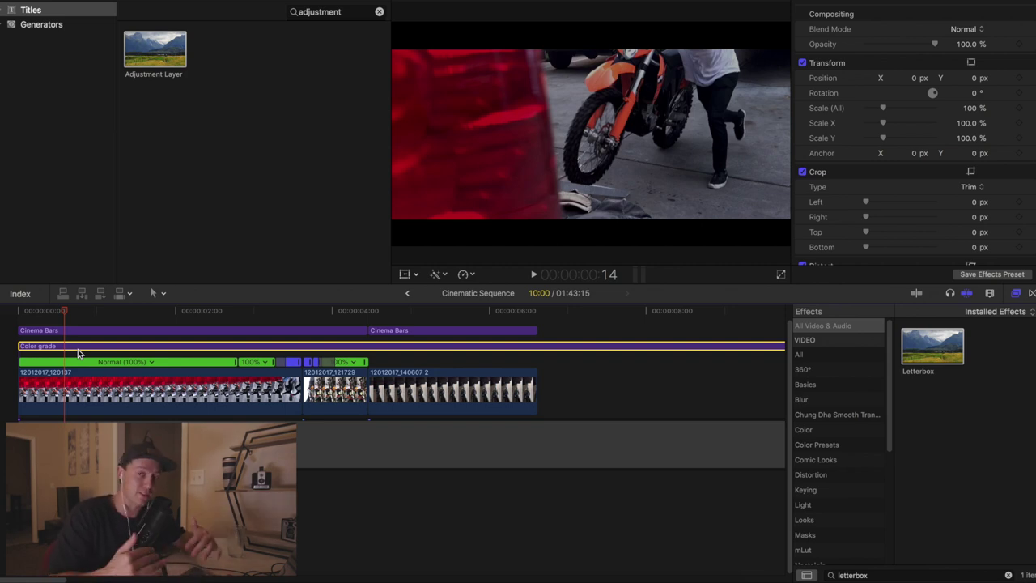
- Search the effects for "lut" and apply Custom LUT to the Color grade layer
left_click(948, 576)
key("BackSpace")
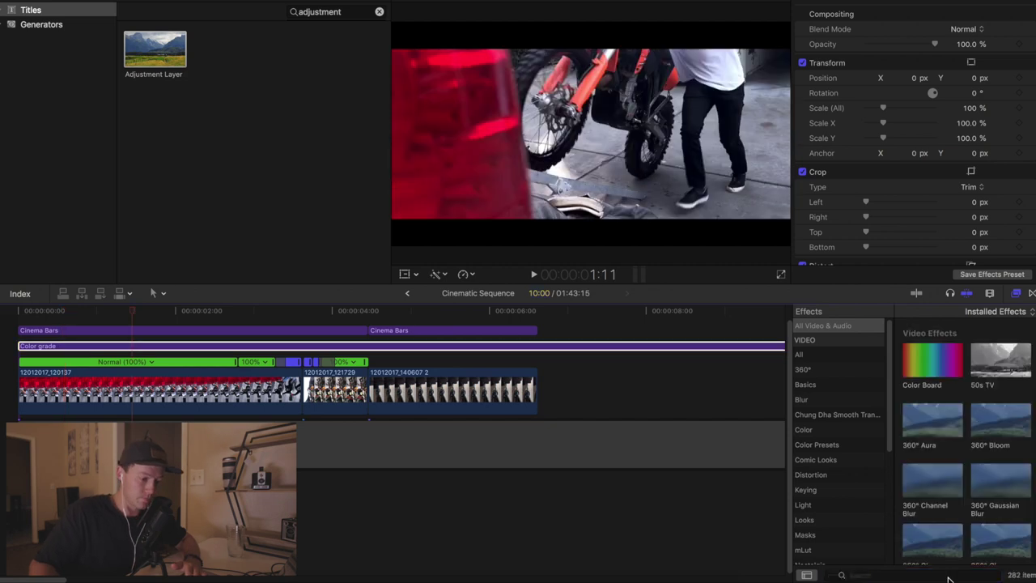
type("lut")
left_click_drag(924, 354, 107, 348)
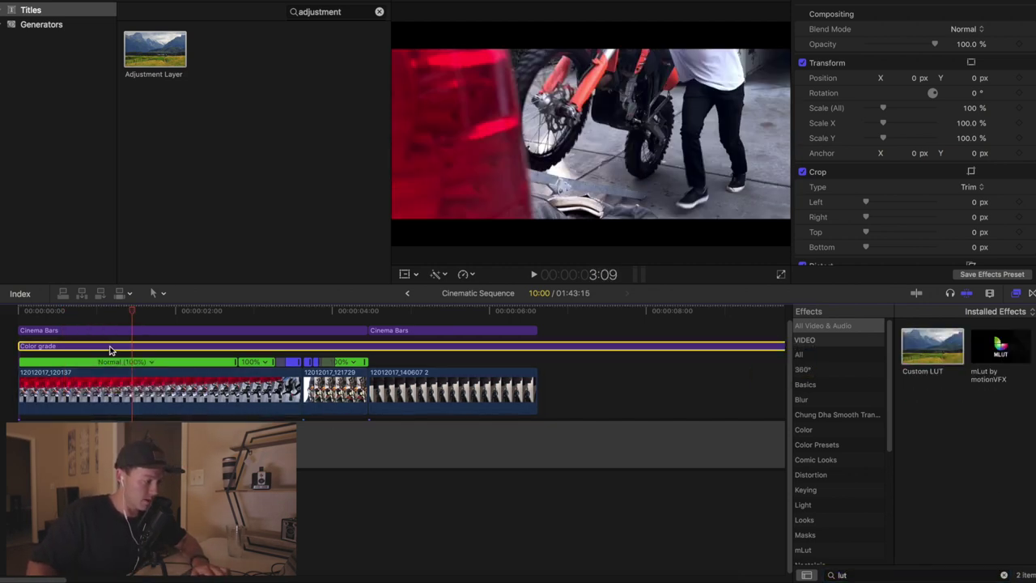
- Try the slog vlog lut in the Custom LUT effect at a mix of 1.0
left_click(905, 50)
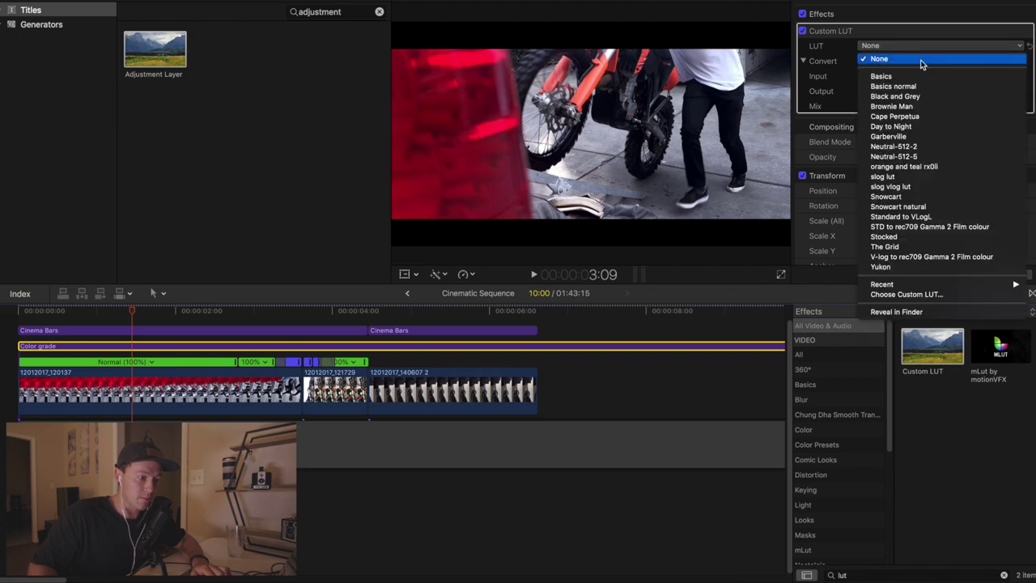
left_click(919, 187)
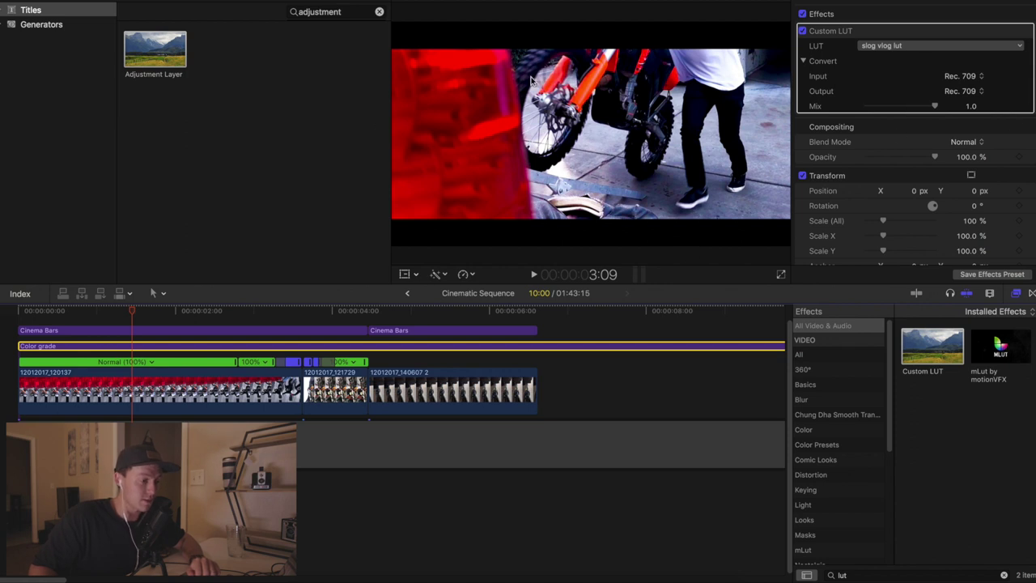
left_click_drag(930, 110, 969, 124)
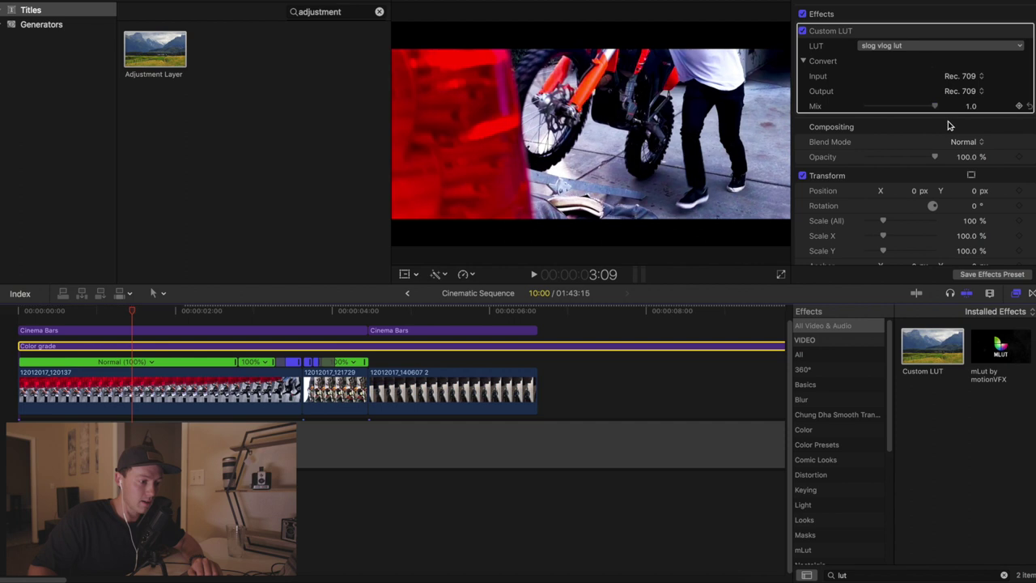
- Switch the Custom LUT on the Color grade layer to slog lut and reduce its mix to 0.36
left_click(927, 47)
left_click(905, 178)
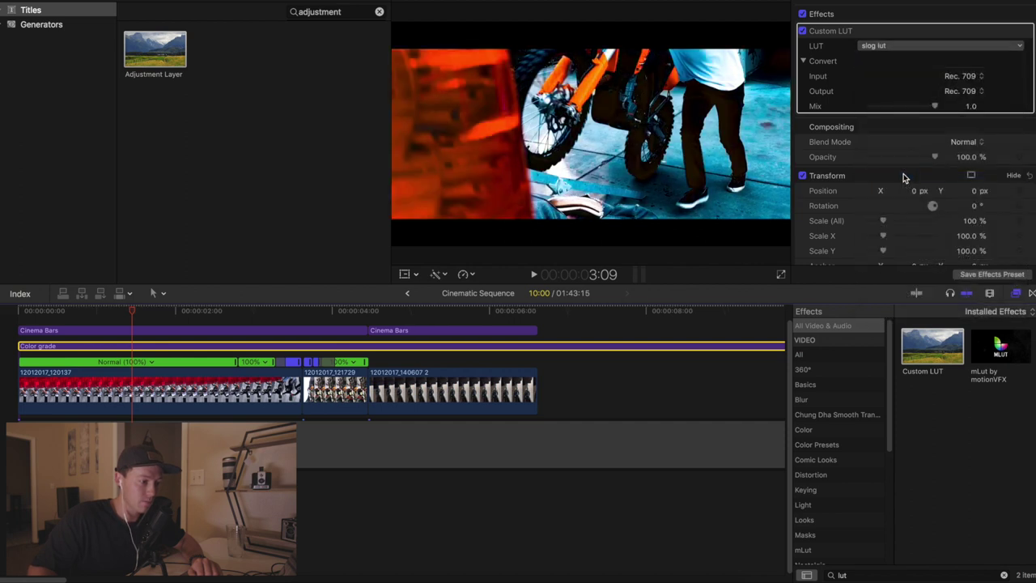
left_click_drag(903, 110, 895, 114)
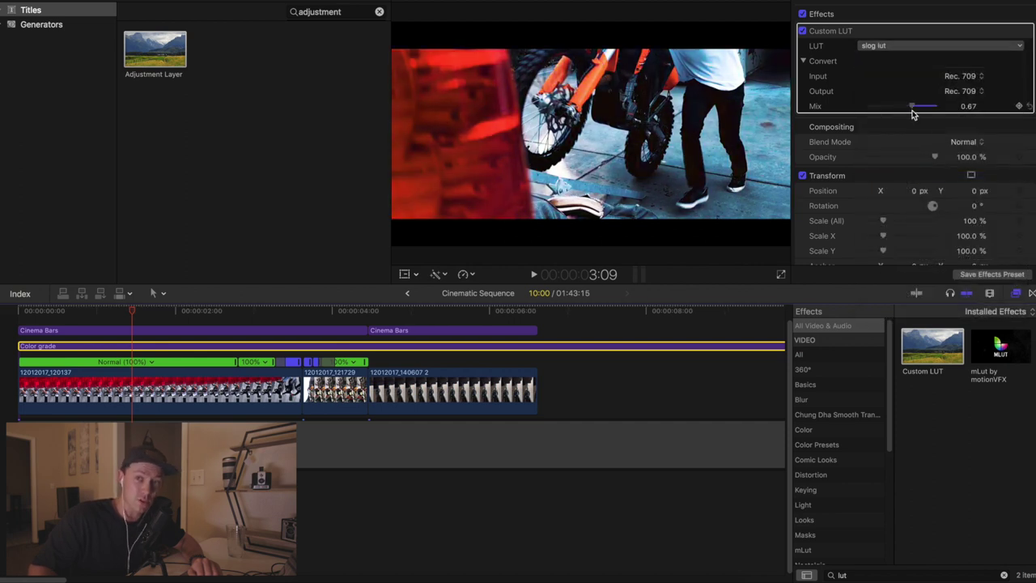
left_click_drag(911, 112, 1004, 115)
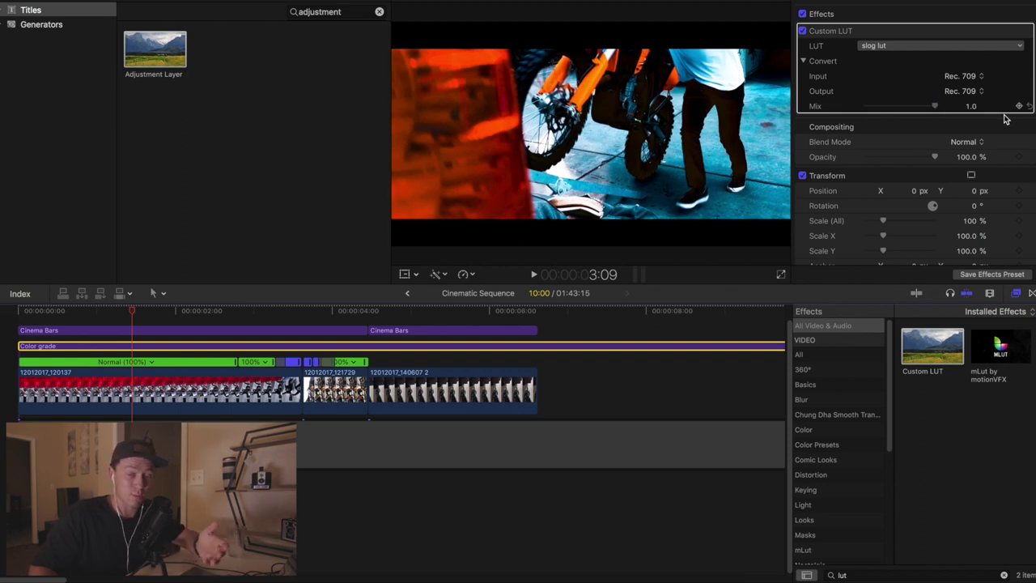
left_click_drag(935, 106, 866, 106)
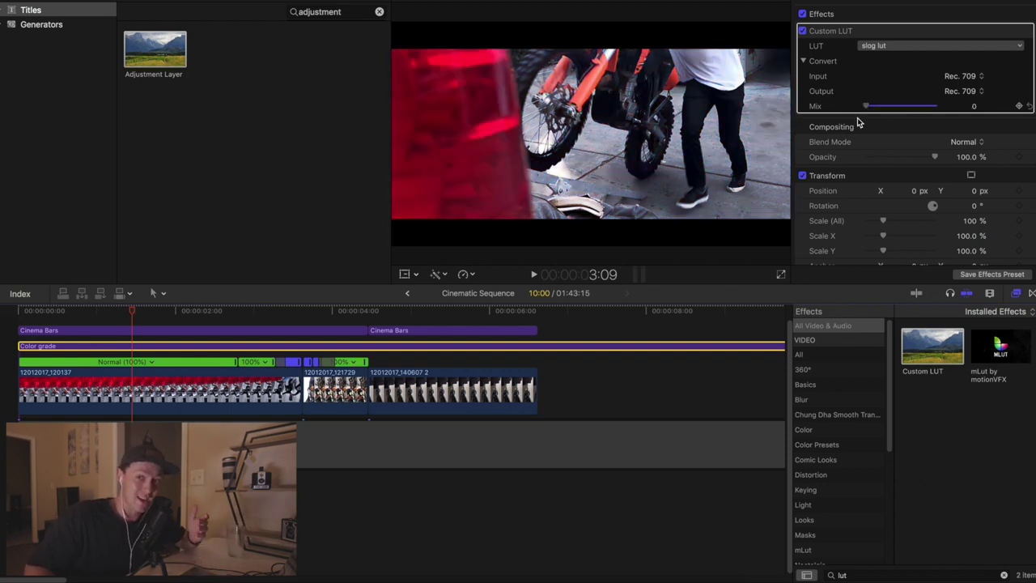
left_click_drag(863, 120, 890, 126)
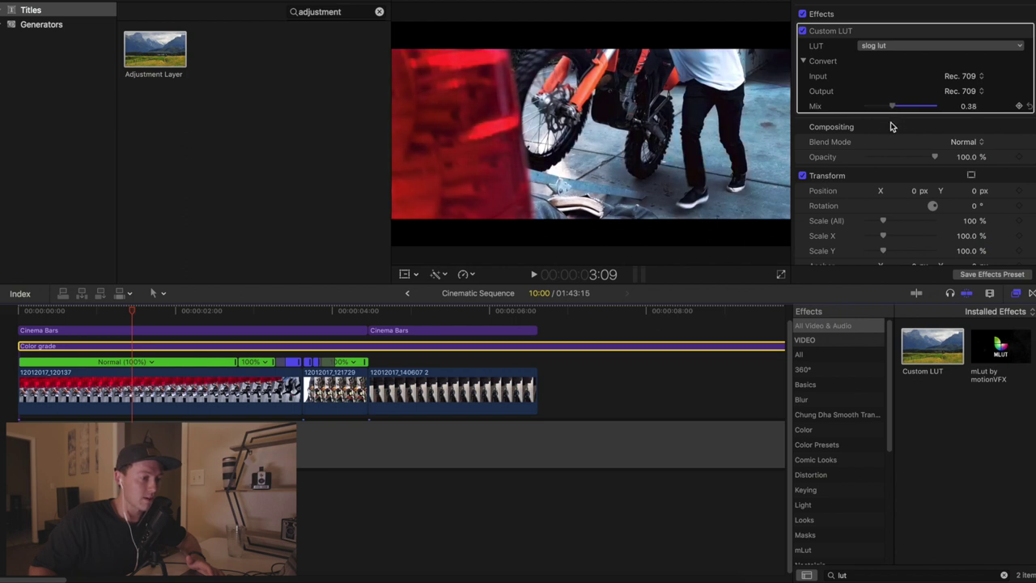
left_click_drag(892, 126, 893, 126)
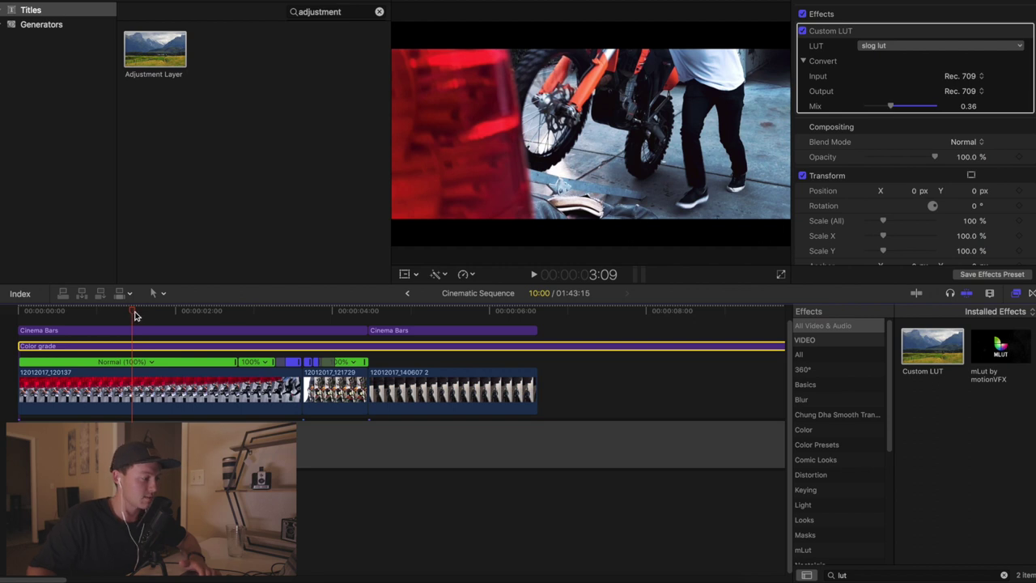
- Compare the footage with the Color grade layer disabled and enabled, and view the graded frame at full screen
left_click_drag(134, 316, 140, 316)
key("v")
key("v")
key("v")
key("v")
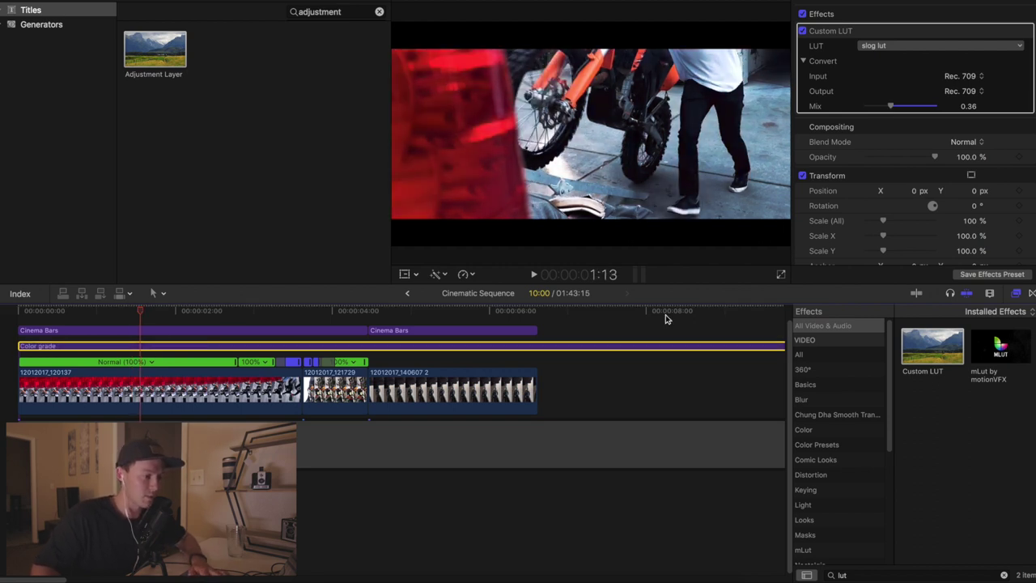
left_click(781, 276)
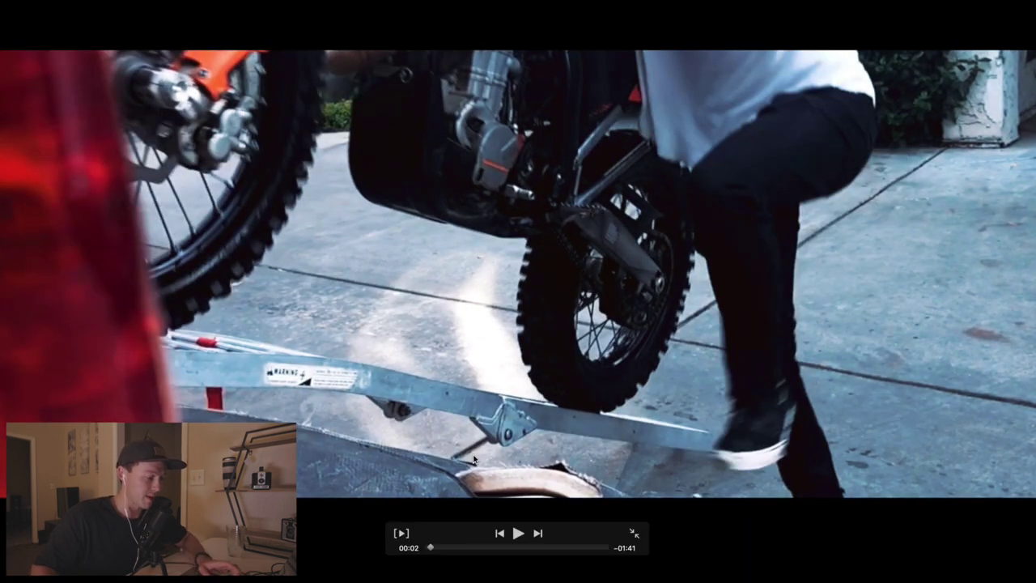
key("Escape")
- With the video scopes shown, set clip 12012017_120137's Color Board exposure to 12% for shadows and 20% for highlights
scroll(915, 138, "down", 4)
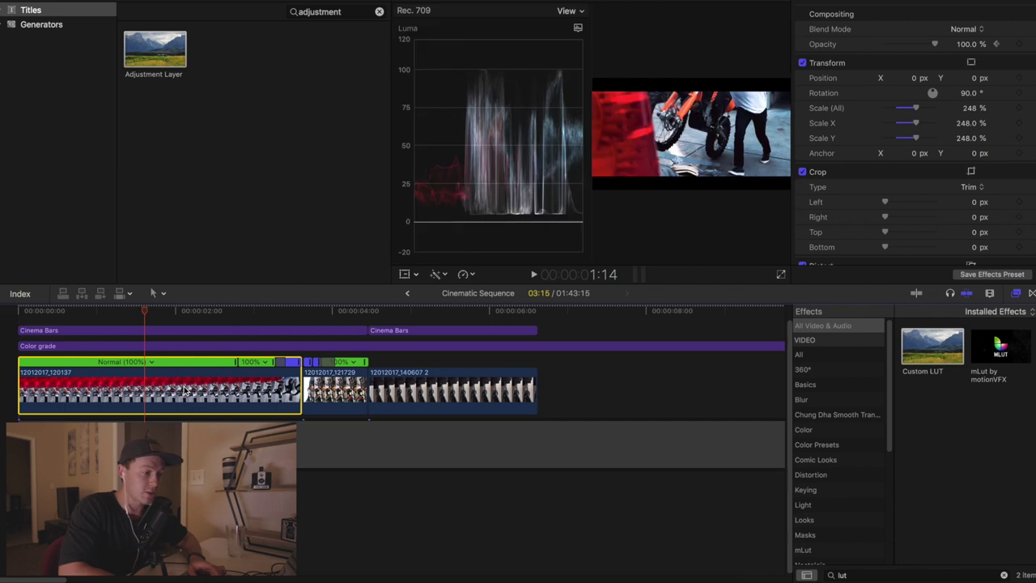
key("cmd+7")
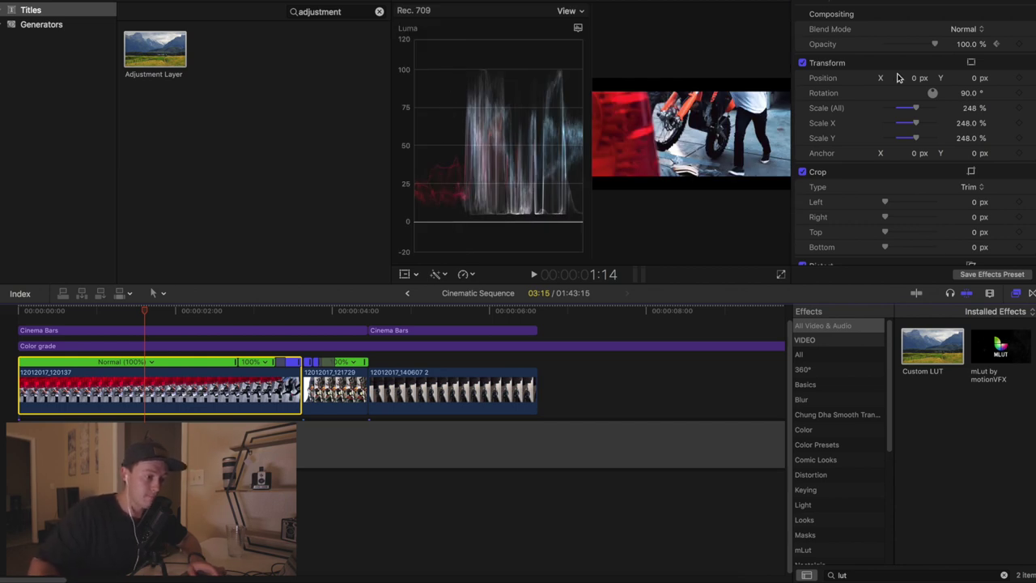
key("super+6")
left_click_drag(865, 122, 866, 115)
left_click_drag(994, 122, 994, 109)
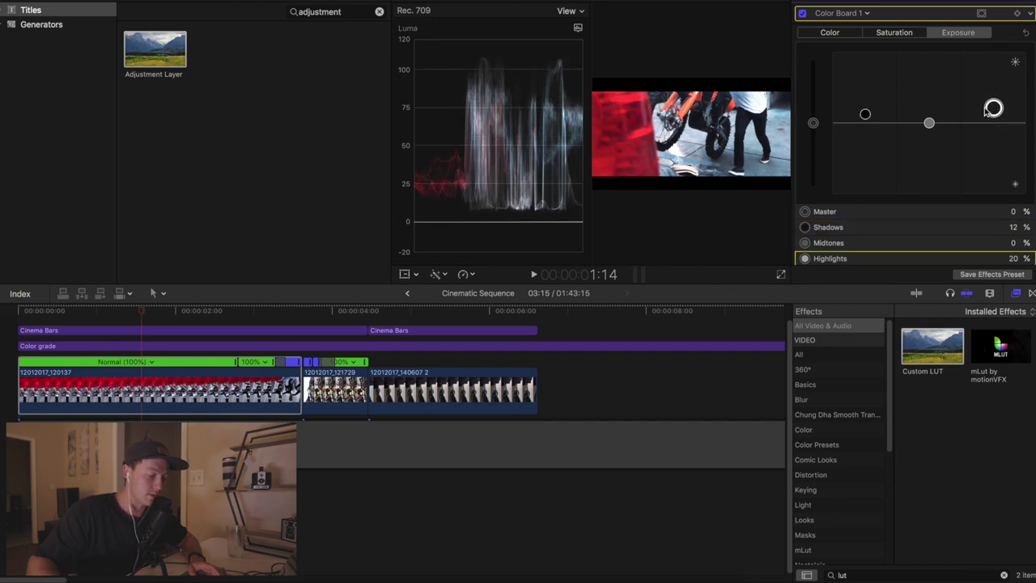
- Hide the video scopes and toggle Color Board 1 off and on to compare the corrected clip with the original
key("super+7")
left_click(802, 13)
left_click(802, 13)
left_click(803, 13)
left_click(802, 13)
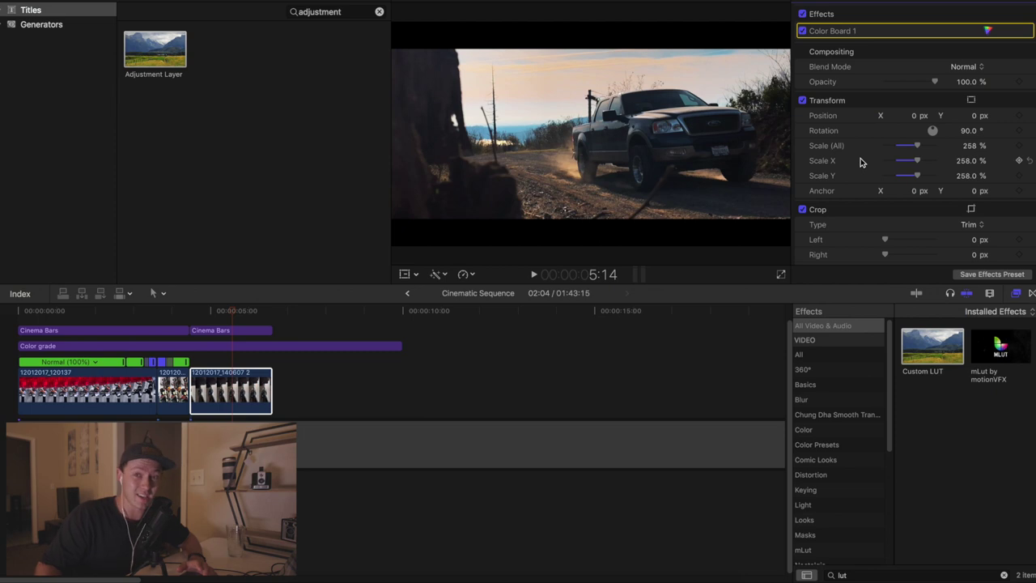
- Enable stabilization on clip 12012017_140607 2 using the Automatic method with smoothing at 1.0
left_click(234, 315)
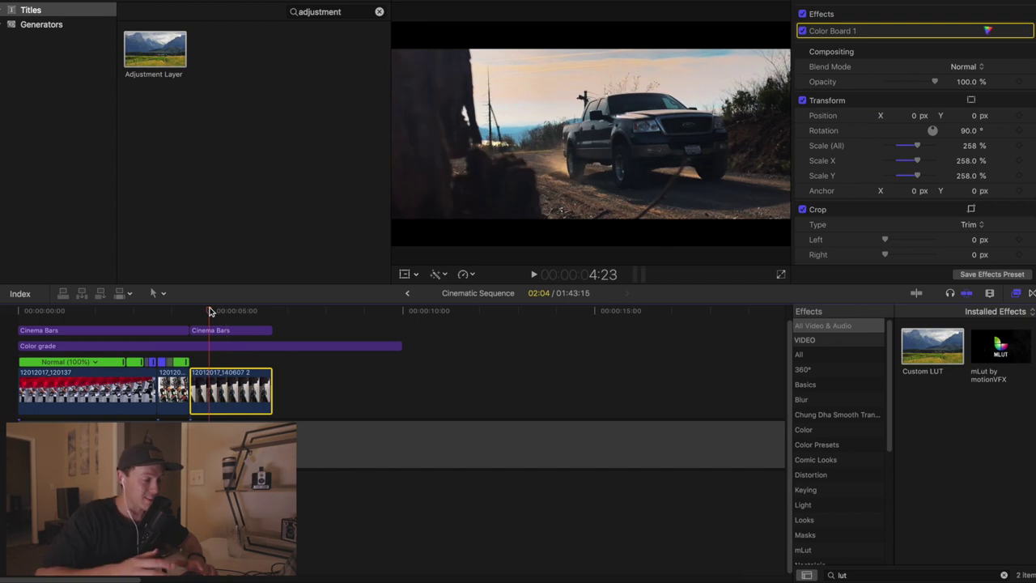
scroll(913, 194, "down", 6)
left_click_drag(305, 393, 238, 368)
left_click(218, 312)
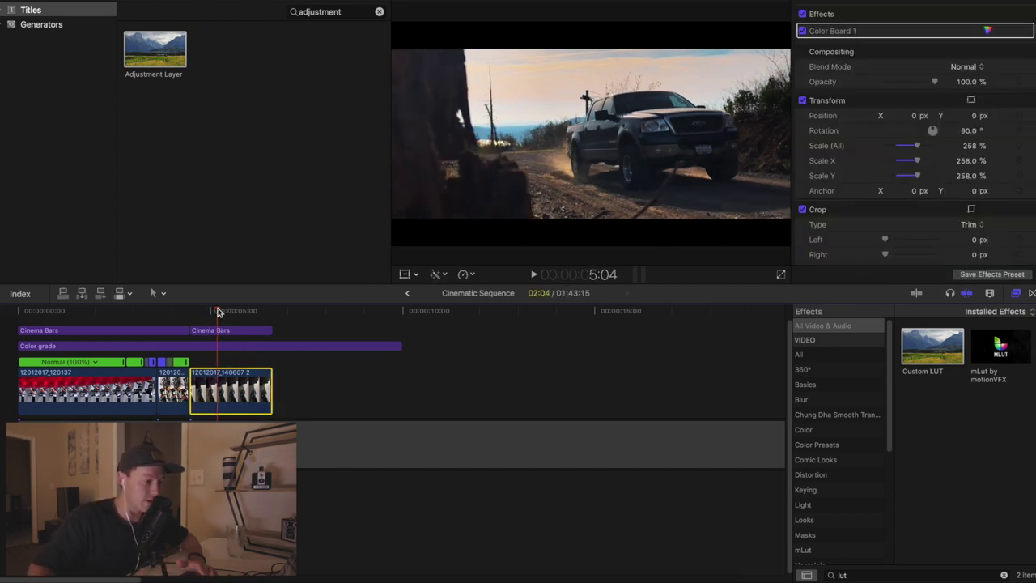
scroll(838, 217, "down", 5)
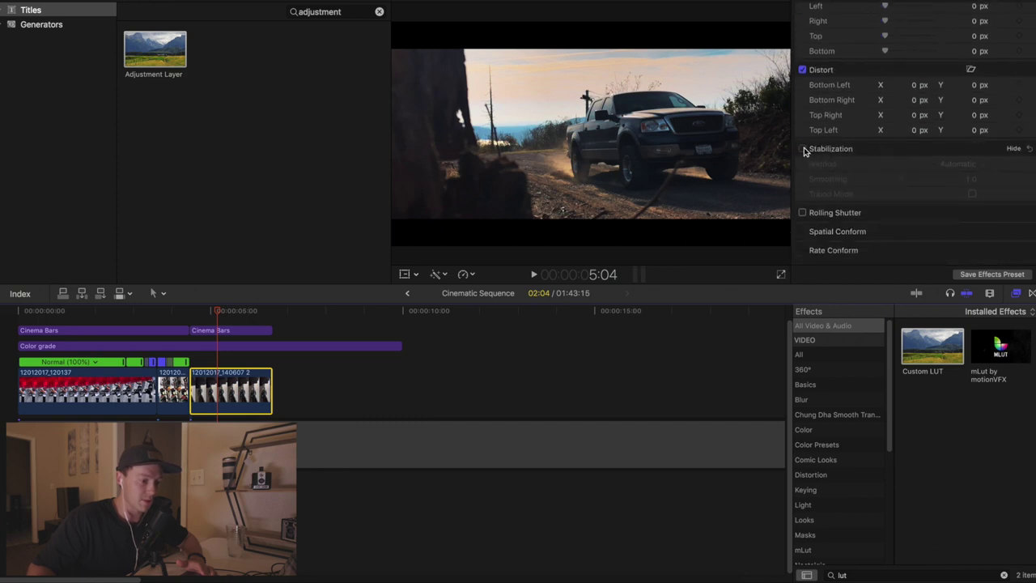
left_click(802, 149)
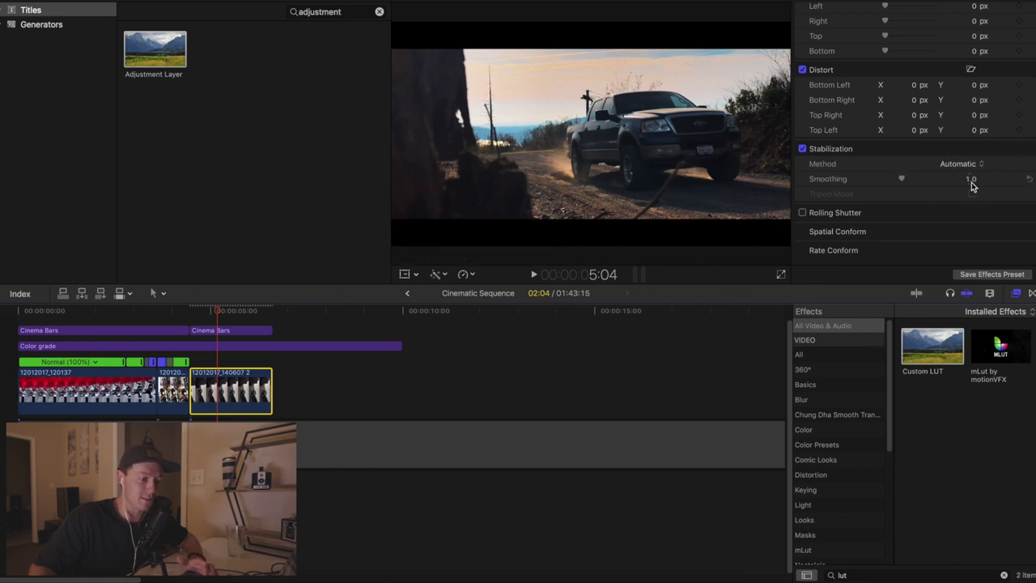
- Play back the stabilized clip 12012017_140607 2 several times to examine its smoothness
key("space")
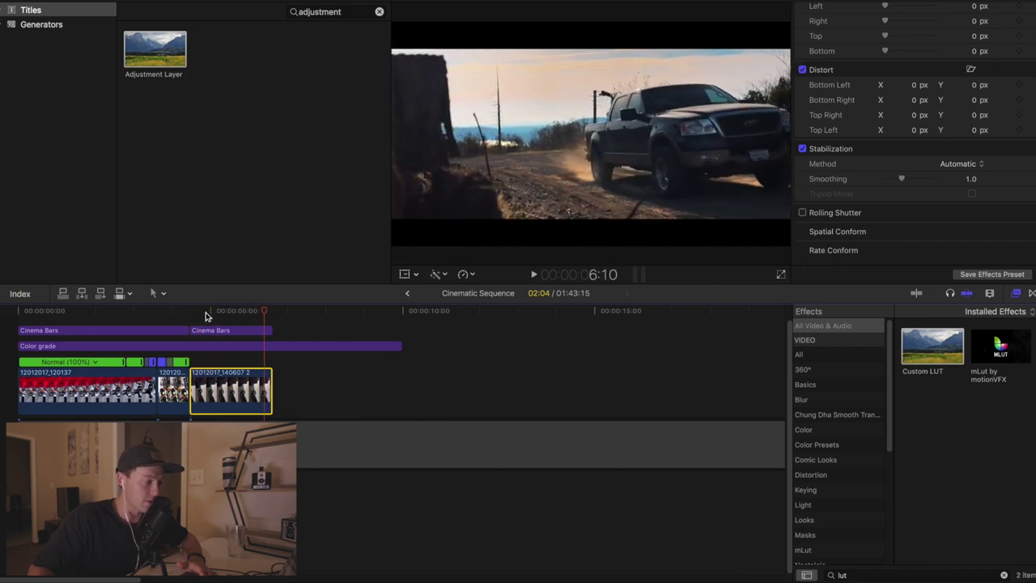
left_click(190, 314)
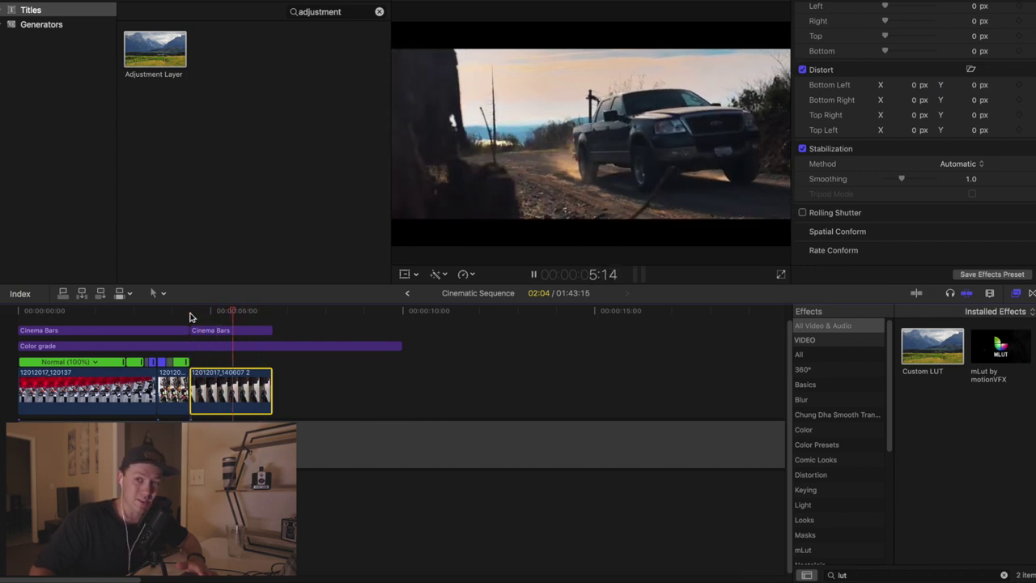
left_click(190, 314)
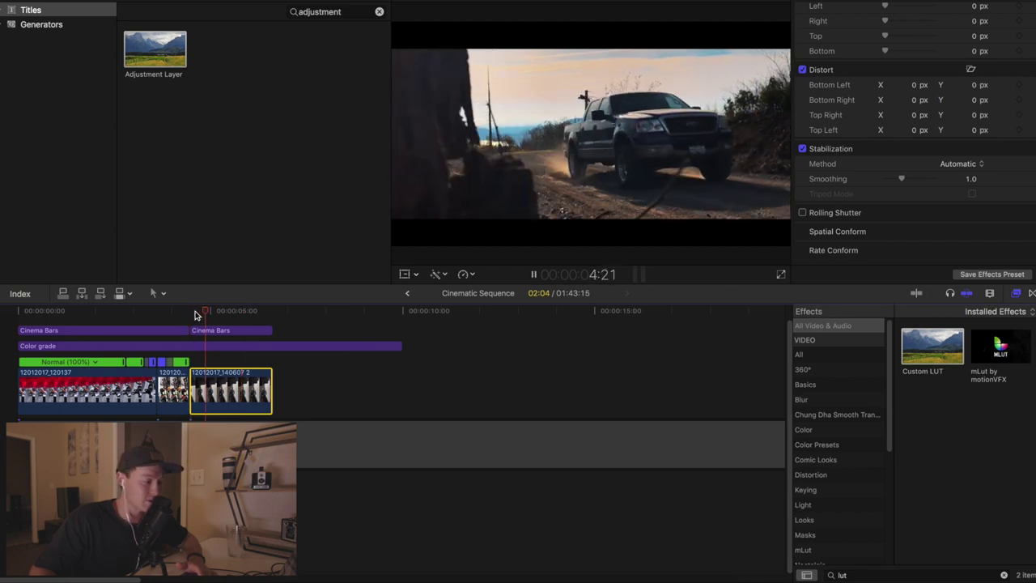
left_click(111, 314)
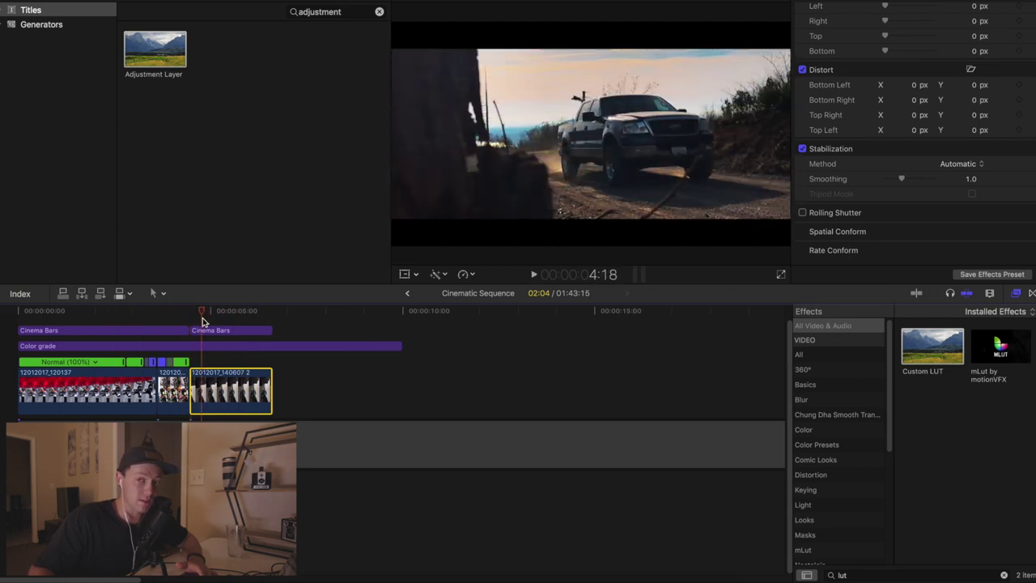